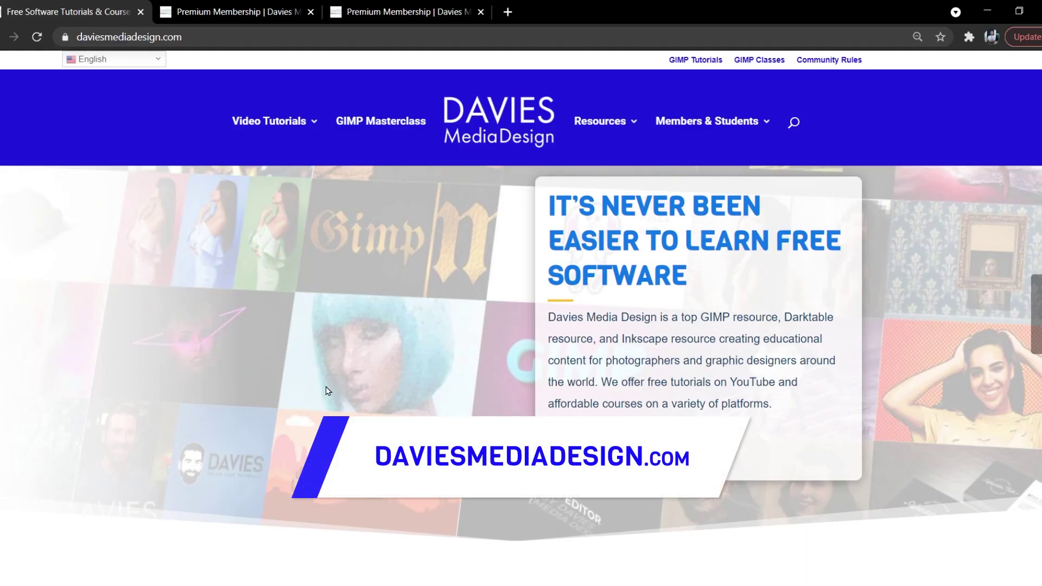
Scroll down through the Davies Media Design homepage.
{"action": "scroll", "coordinate": [327, 387], "scroll_direction": "down", "scroll_amount": 15}
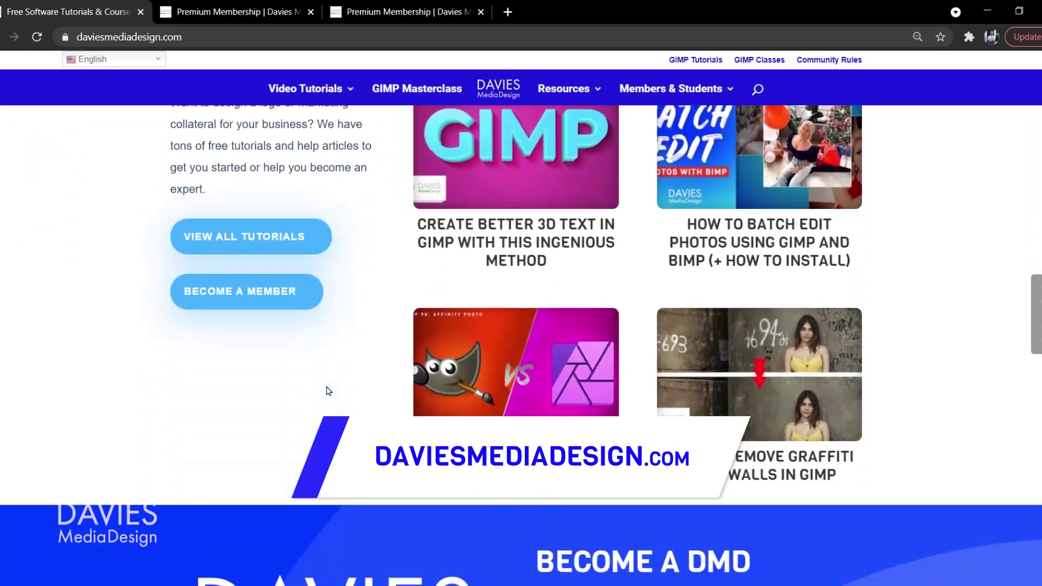
{"action": "scroll", "coordinate": [327, 386], "scroll_direction": "down", "scroll_amount": 15}
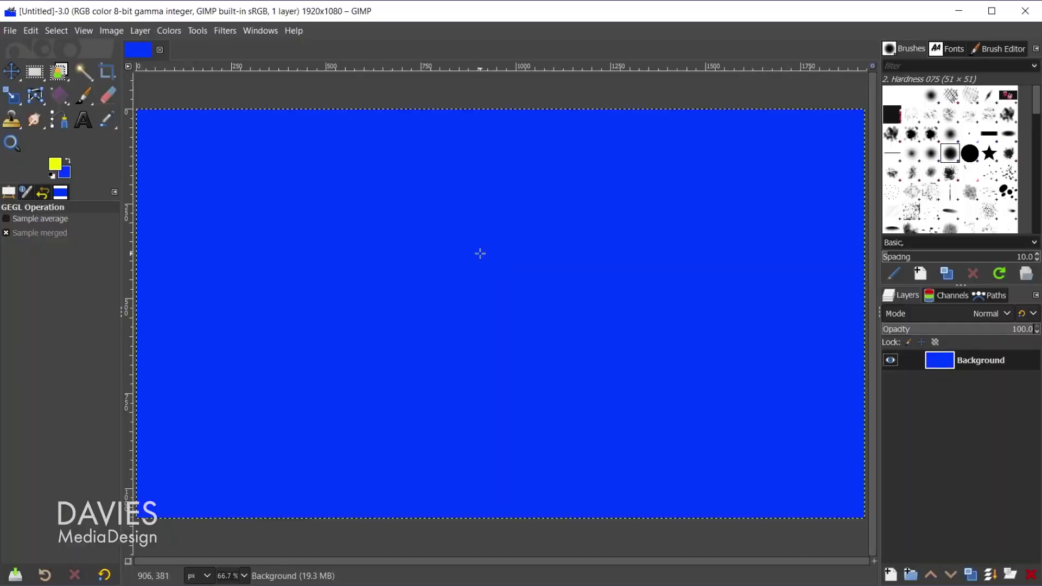
Switch to the Gradient tool with foreground red ff0000 and background kept blue 0037ff.
{"action": "key", "text": "g"}
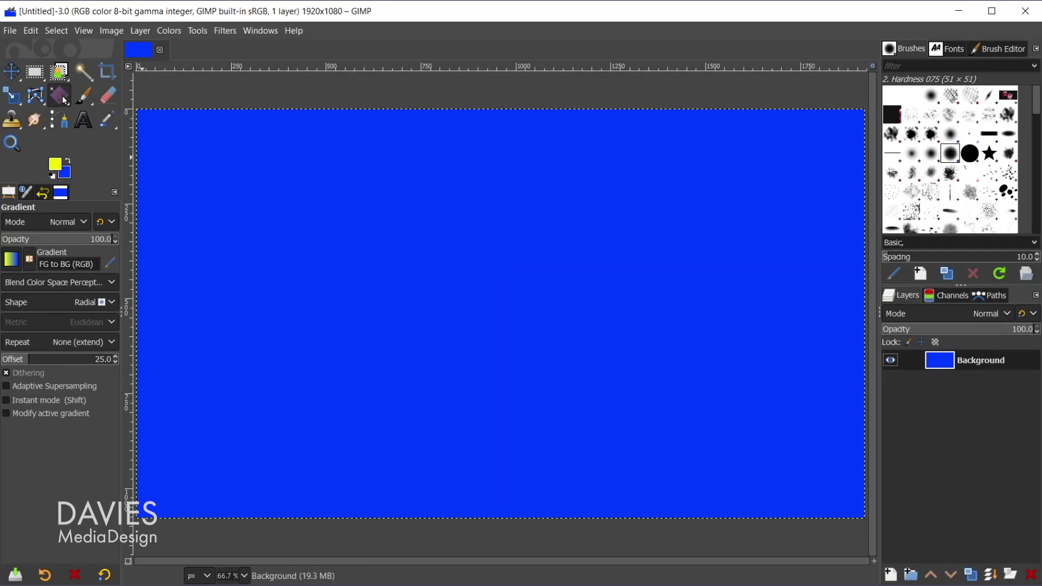
{"action": "left_click", "coordinate": [56, 165]}
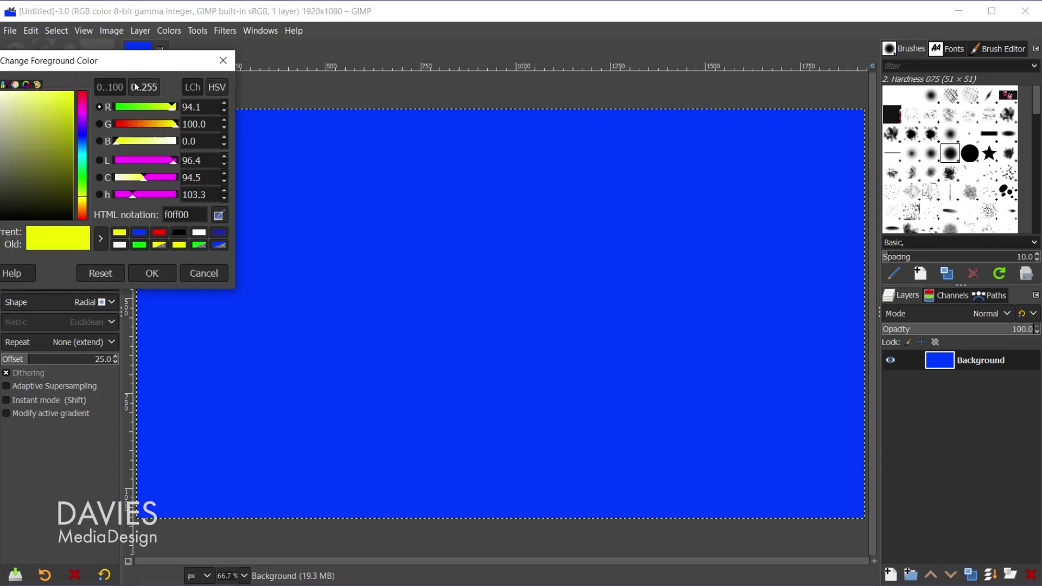
{"action": "left_click_drag", "start_coordinate": [134, 62], "coordinate": [214, 57]}
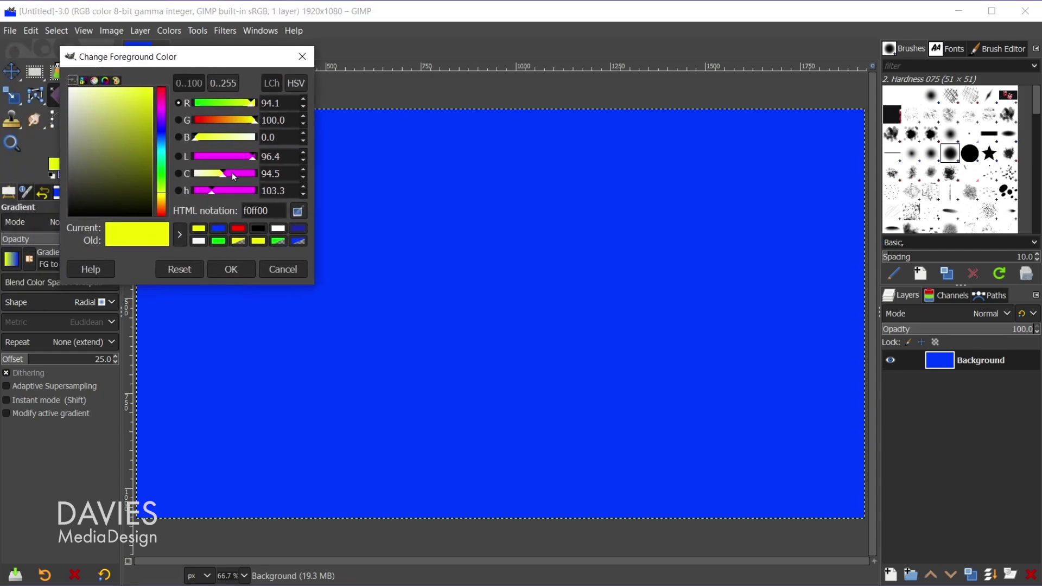
{"action": "left_click", "coordinate": [238, 229]}
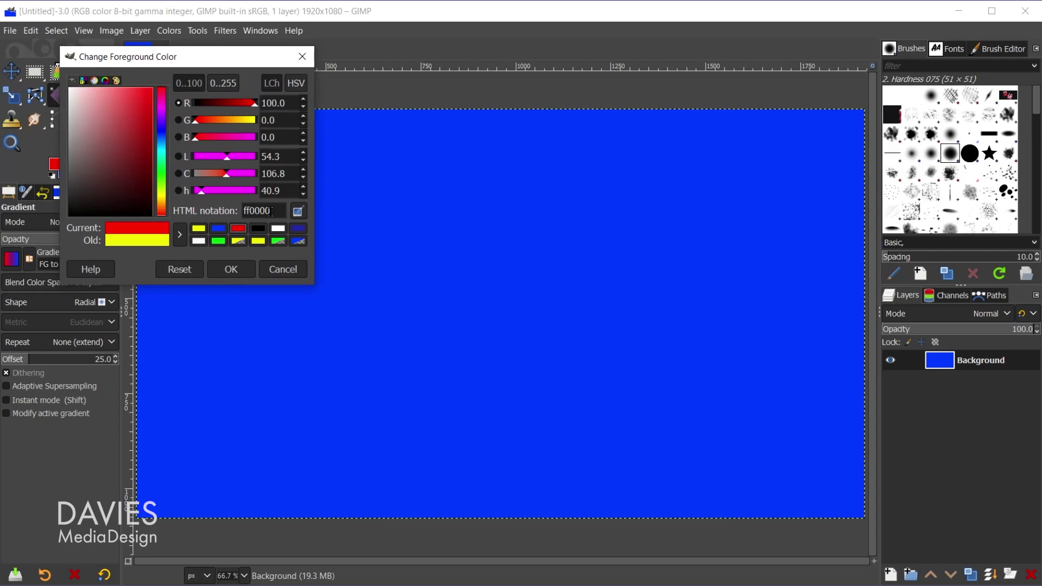
{"action": "left_click_drag", "start_coordinate": [271, 211], "coordinate": [246, 211]}
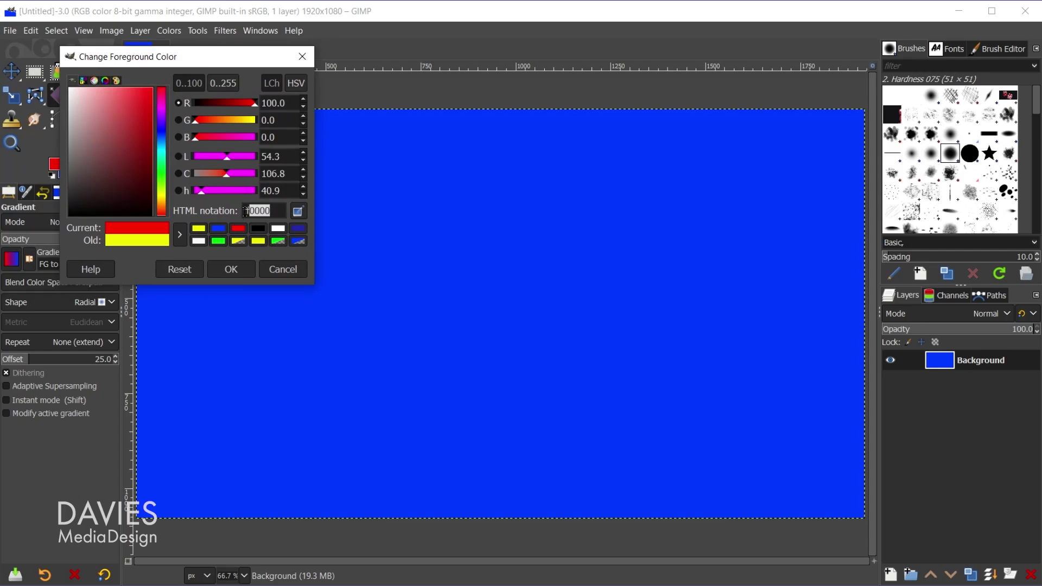
{"action": "left_click", "coordinate": [248, 271]}
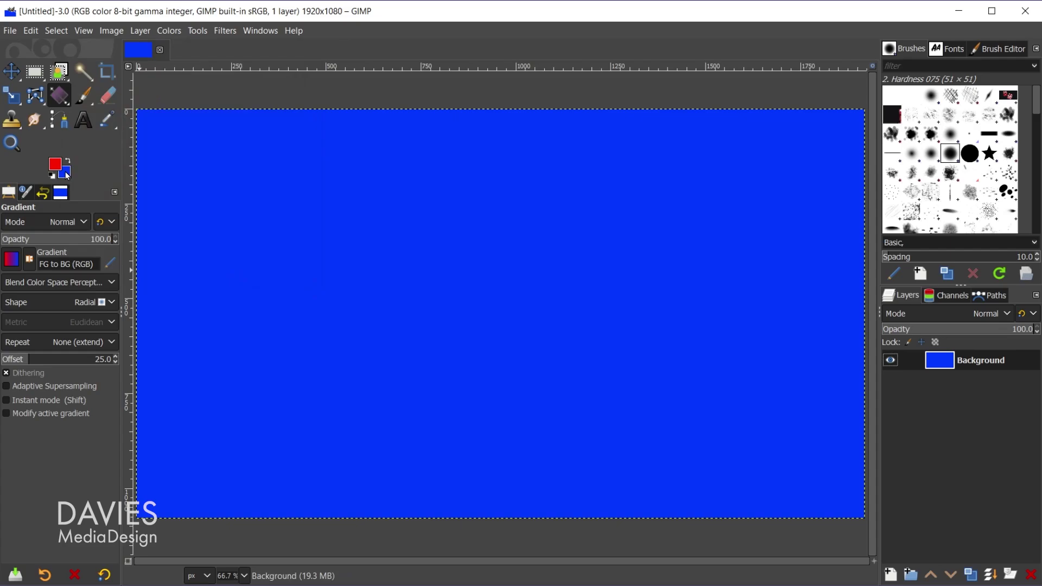
{"action": "left_click", "coordinate": [67, 175]}
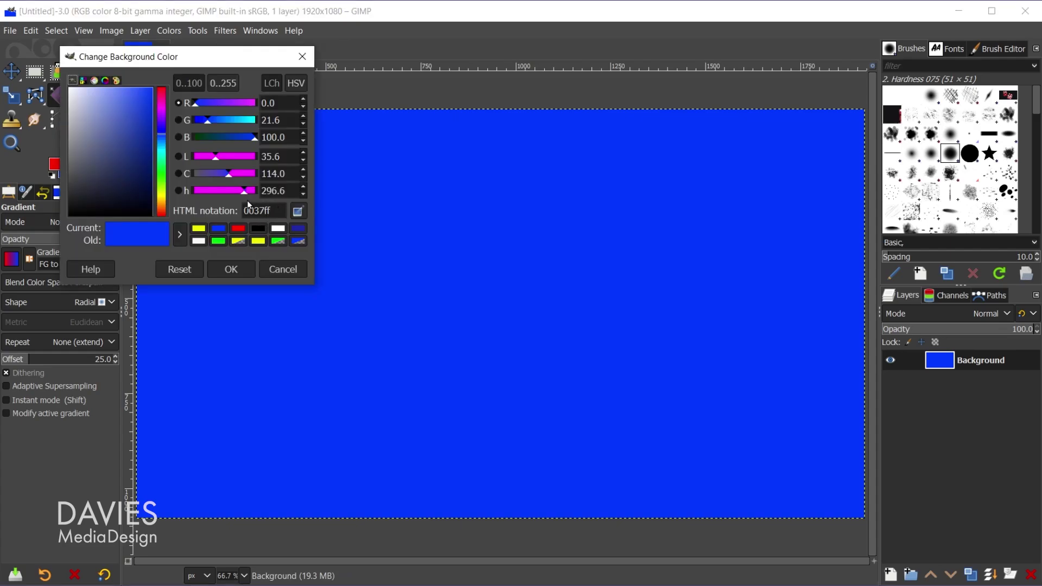
{"action": "left_click", "coordinate": [231, 270]}
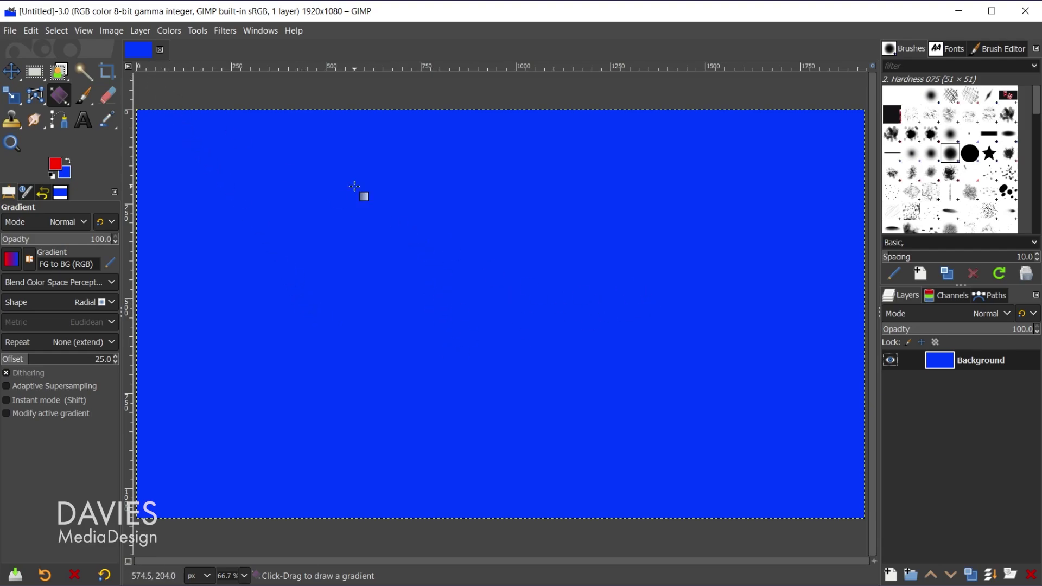
Add a vertical guide at 50% using New Guide (by Percent).
{"action": "left_click", "coordinate": [113, 31]}
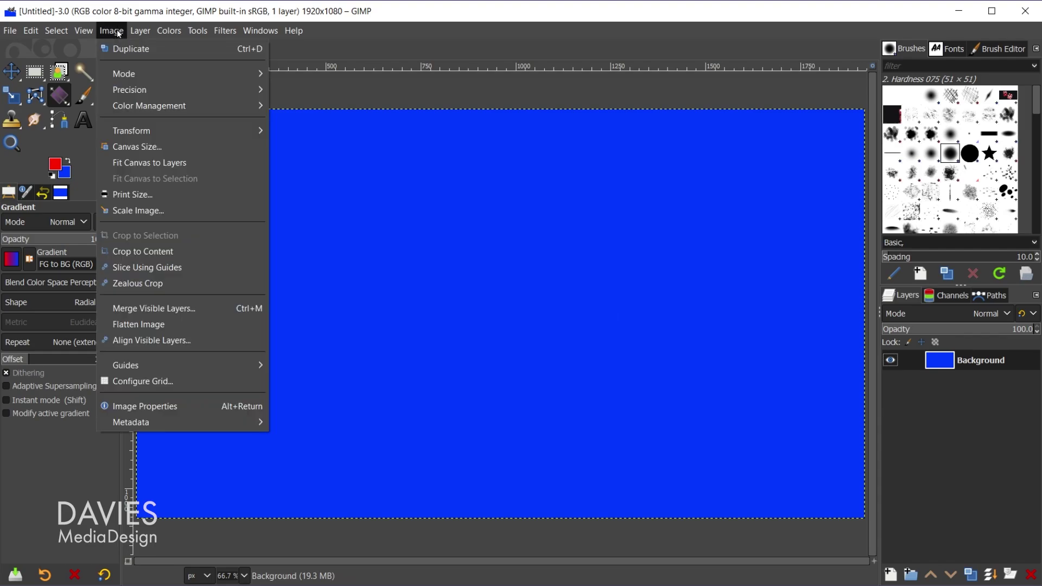
{"action": "mouse_move", "coordinate": [135, 366]}
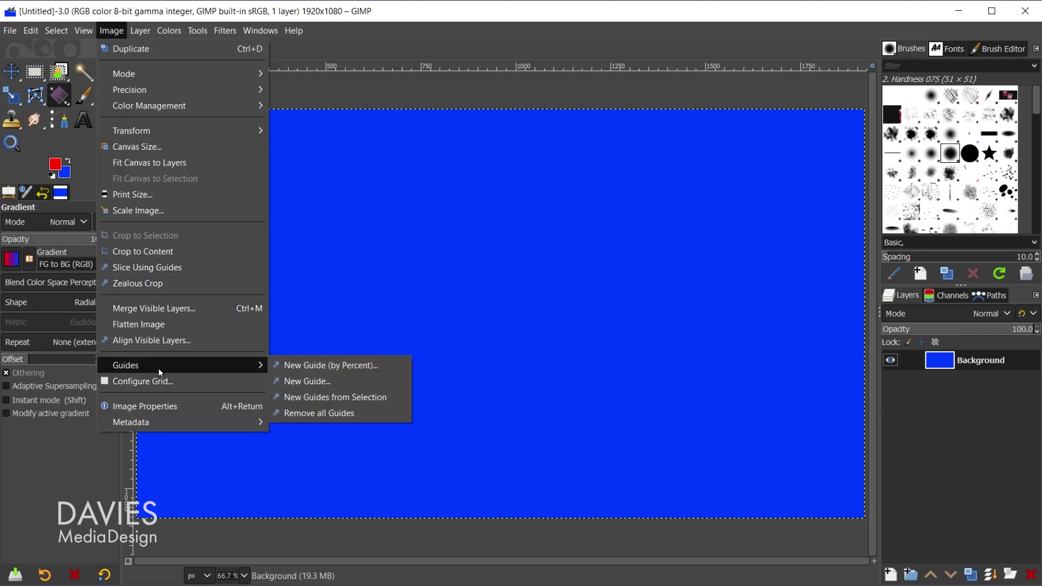
{"action": "left_click", "coordinate": [334, 368]}
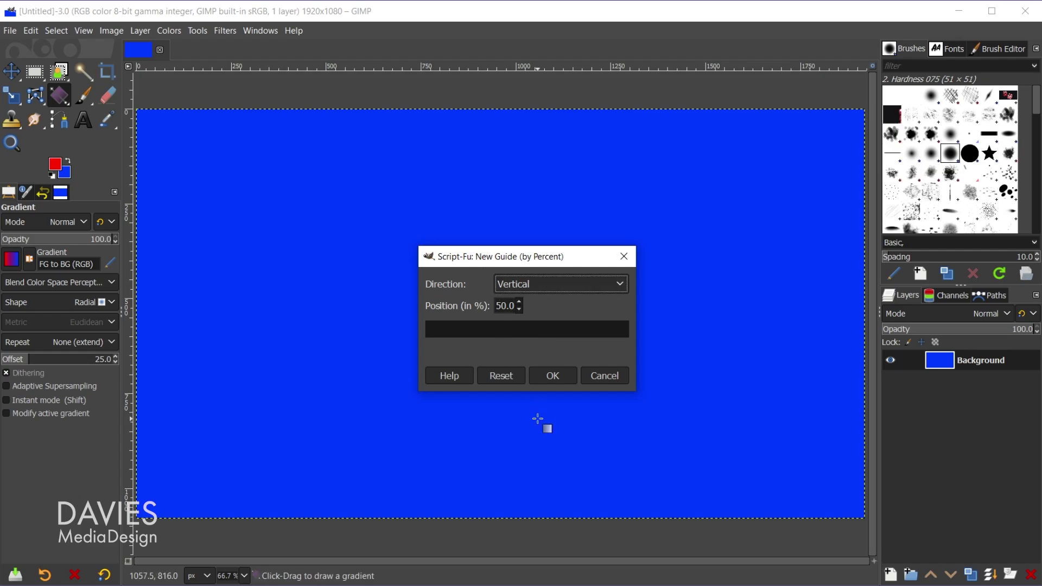
{"action": "left_click", "coordinate": [559, 376]}
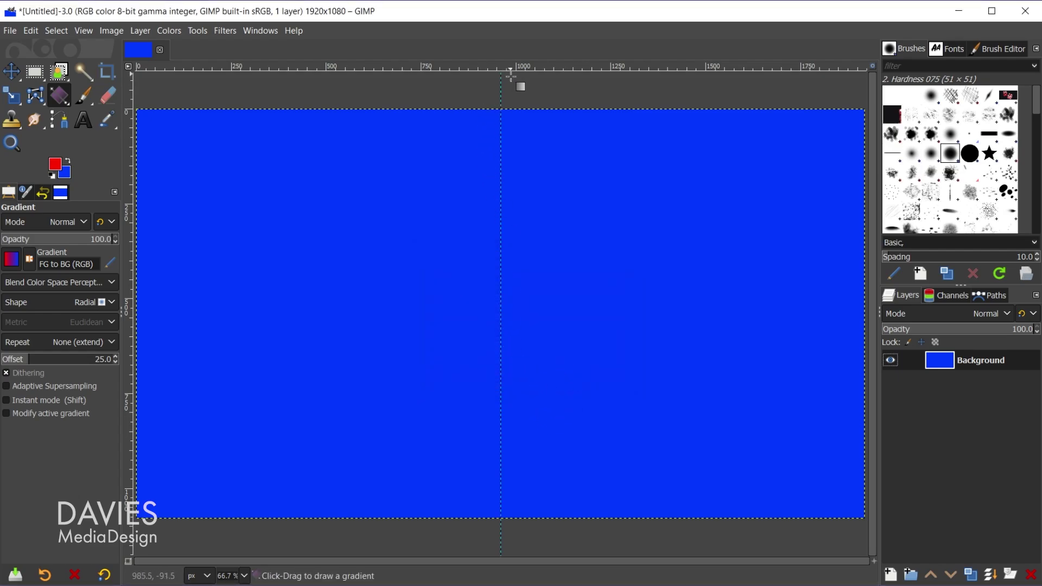
Add a horizontal 50% guide, then fill the canvas with a radial red-to-blue gradient from the centre.
{"action": "left_click", "coordinate": [106, 32]}
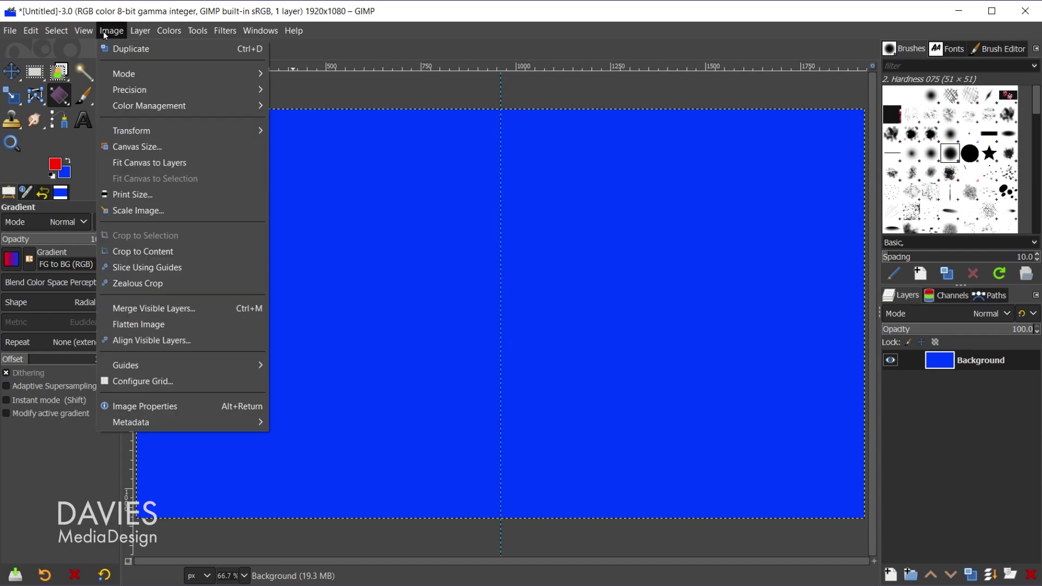
{"action": "mouse_move", "coordinate": [146, 366]}
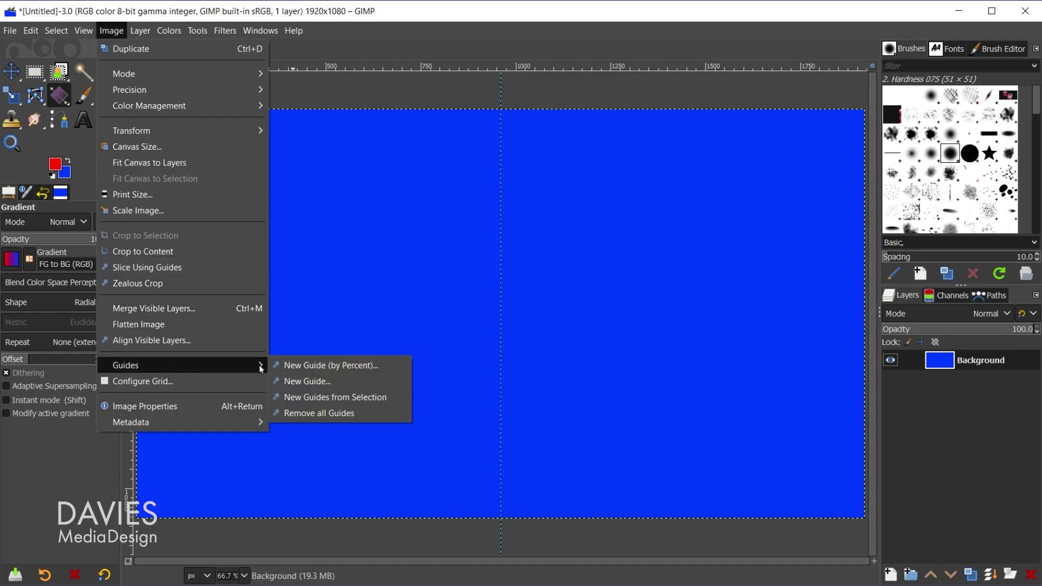
{"action": "left_click", "coordinate": [337, 366]}
{"action": "left_click", "coordinate": [567, 284]}
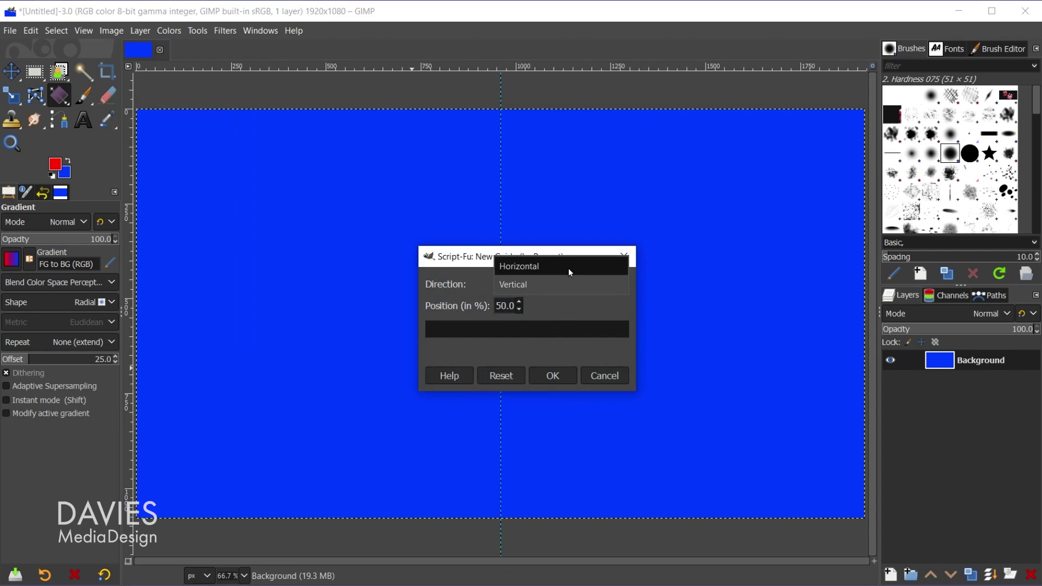
{"action": "left_click", "coordinate": [568, 266]}
{"action": "left_click", "coordinate": [560, 377]}
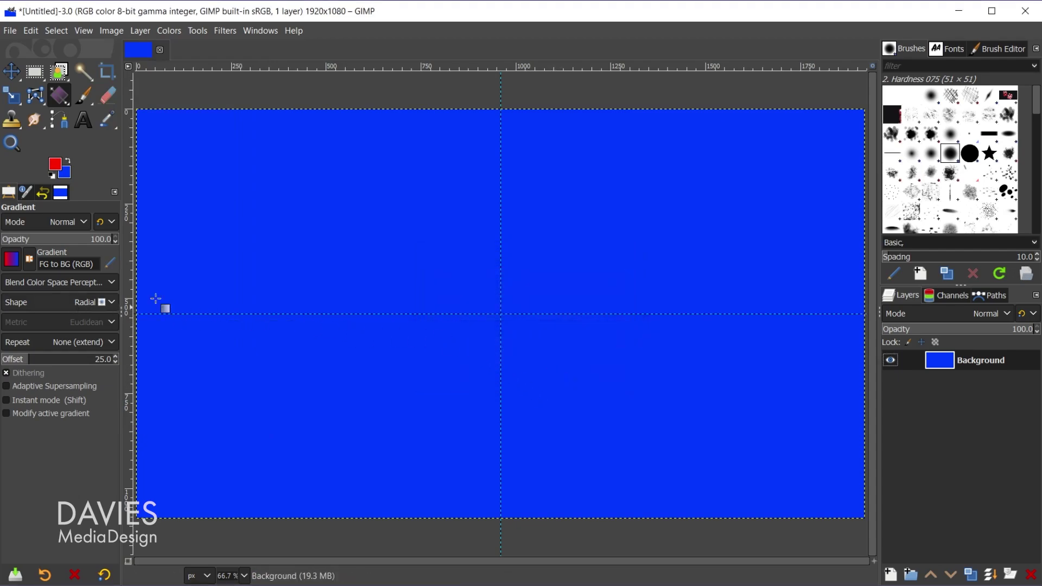
{"action": "left_click_drag", "start_coordinate": [501, 314], "coordinate": [865, 518]}
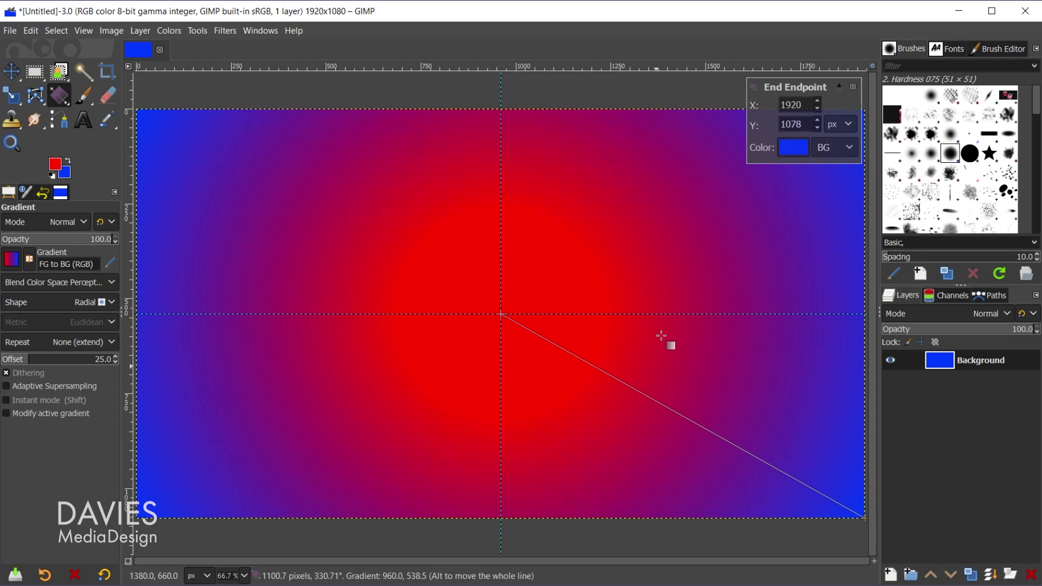
{"action": "key", "text": "Return"}
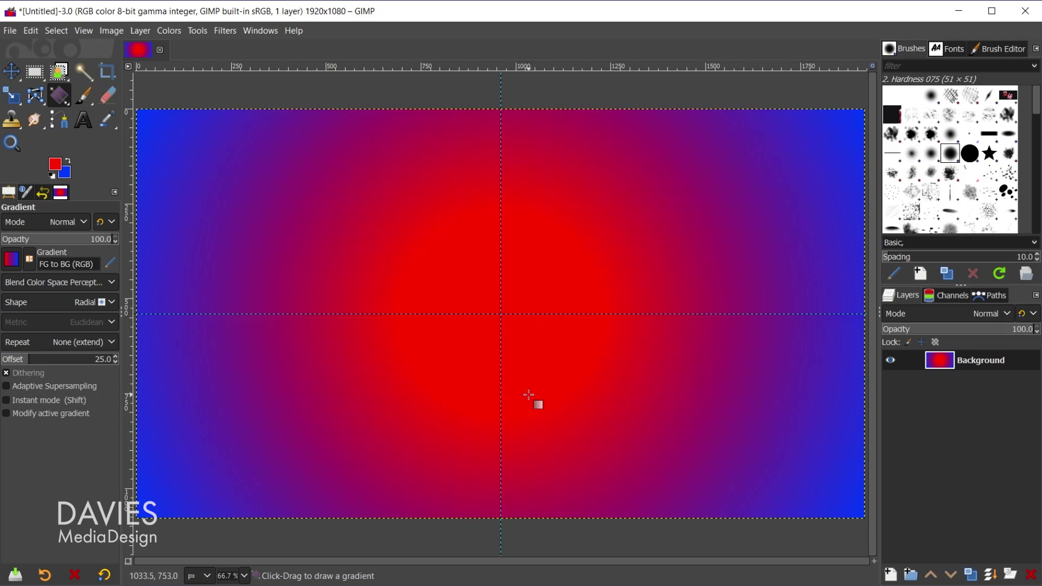
Add a new transparent layer named 'Shape' above the gradient Background.
{"action": "left_click", "coordinate": [891, 575]}
{"action": "left_click_drag", "start_coordinate": [918, 263], "coordinate": [586, 141]}
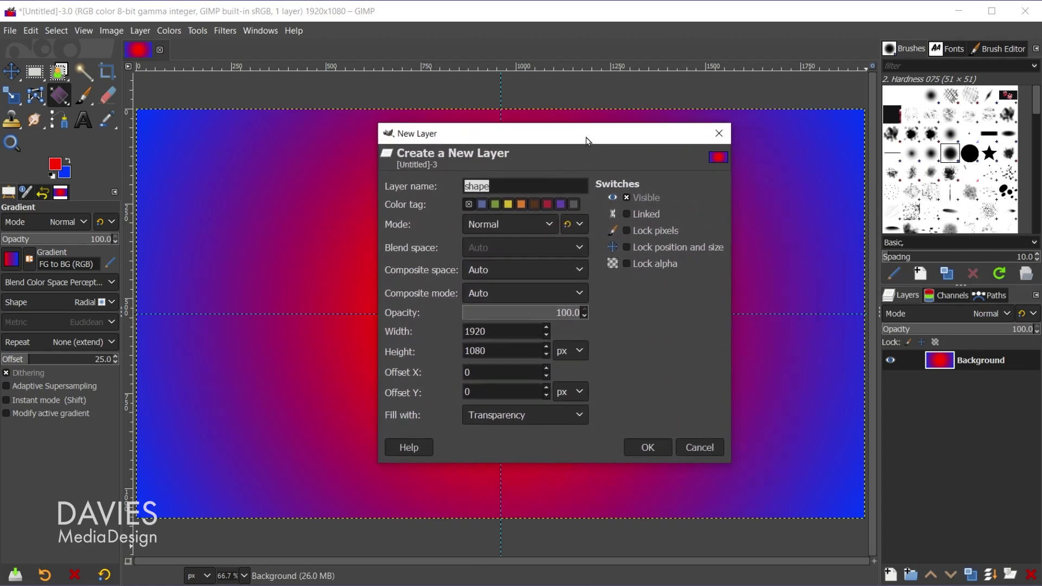
{"action": "left_click", "coordinate": [468, 185]}
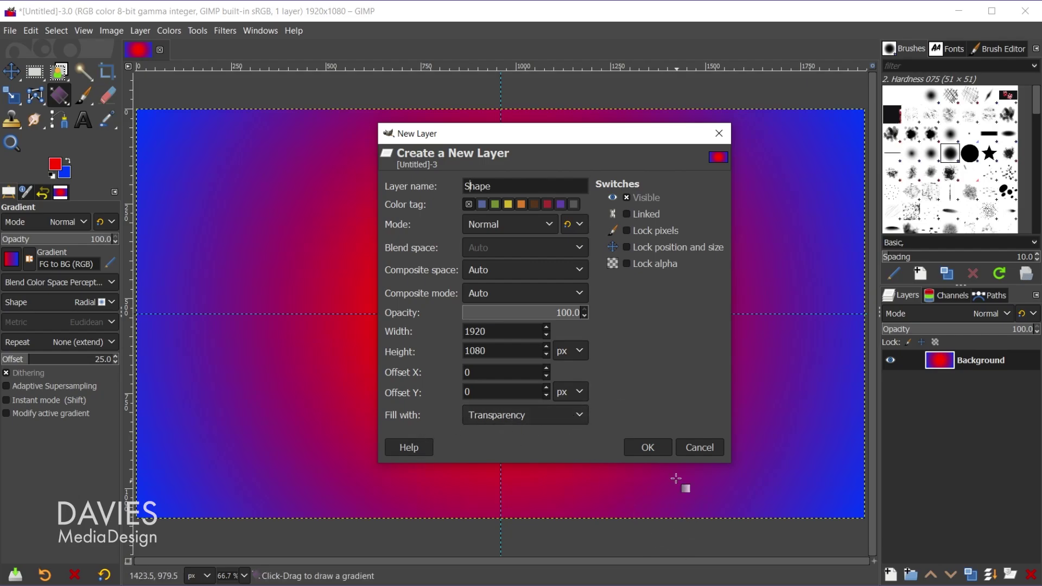
{"action": "left_click", "coordinate": [654, 448]}
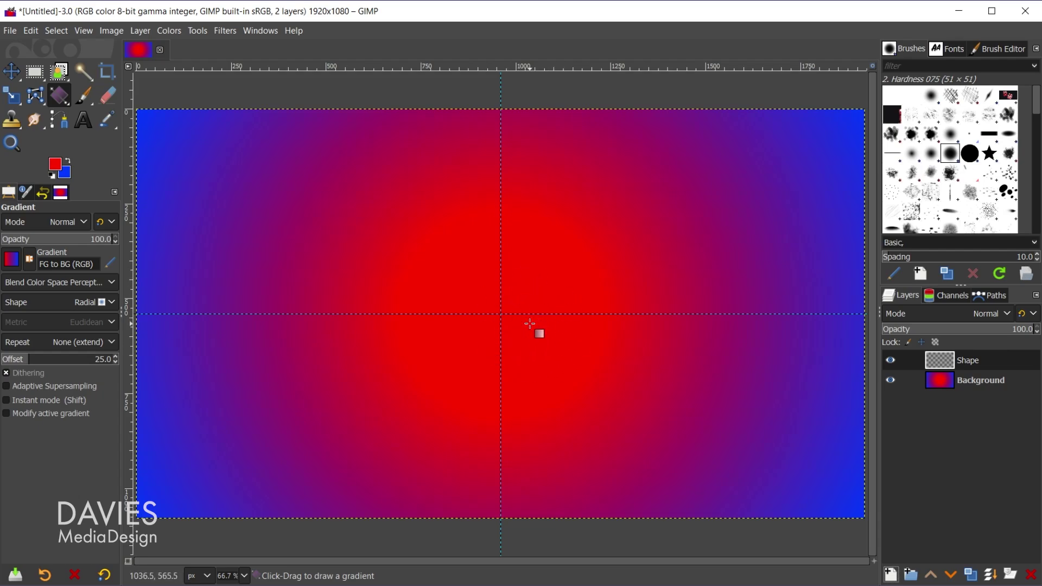
Draw a square selection from the canvas centre and fill it with yellow.
{"action": "left_click", "coordinate": [34, 72]}
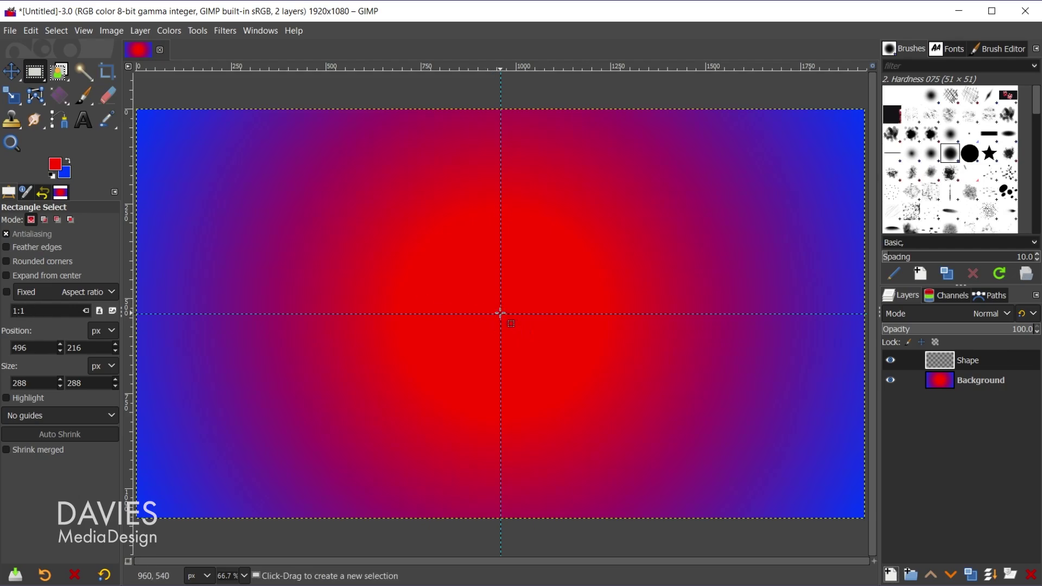
{"action": "left_click_drag", "start_coordinate": [501, 313], "coordinate": [559, 387]}
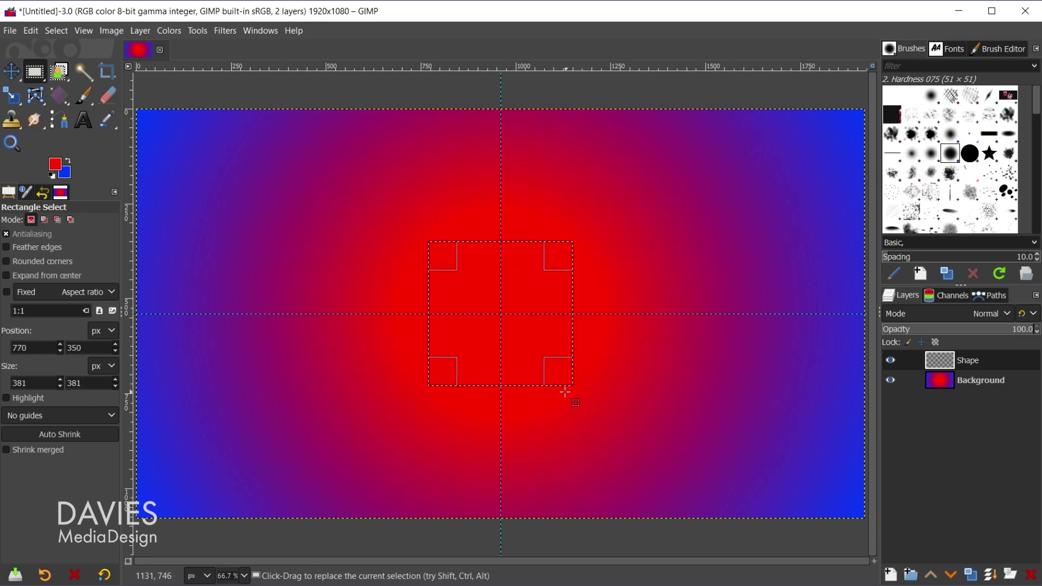
{"action": "left_click", "coordinate": [54, 164]}
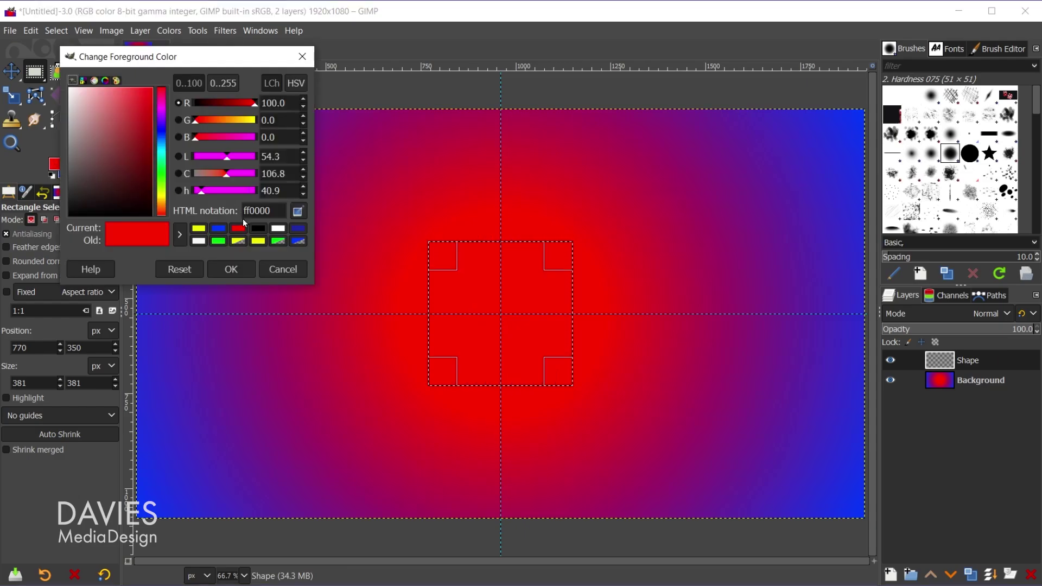
{"action": "left_click", "coordinate": [198, 229]}
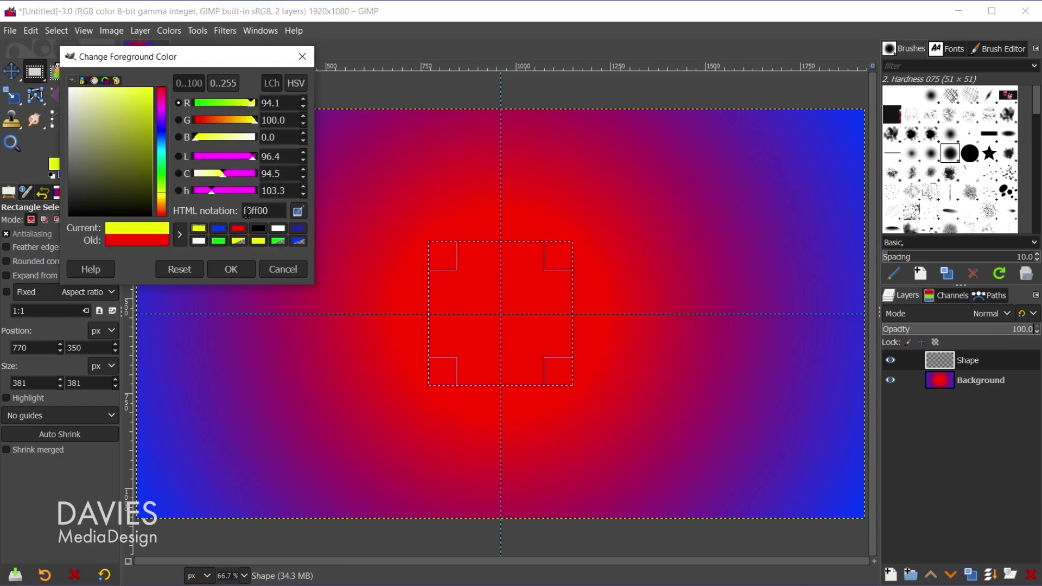
{"action": "left_click", "coordinate": [246, 270]}
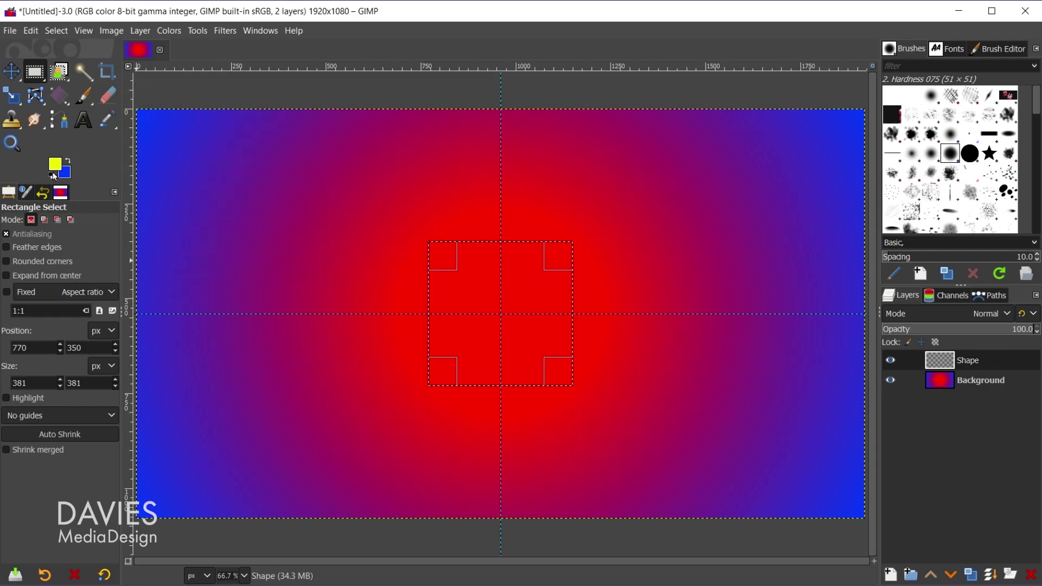
{"action": "left_click_drag", "start_coordinate": [53, 169], "coordinate": [563, 356]}
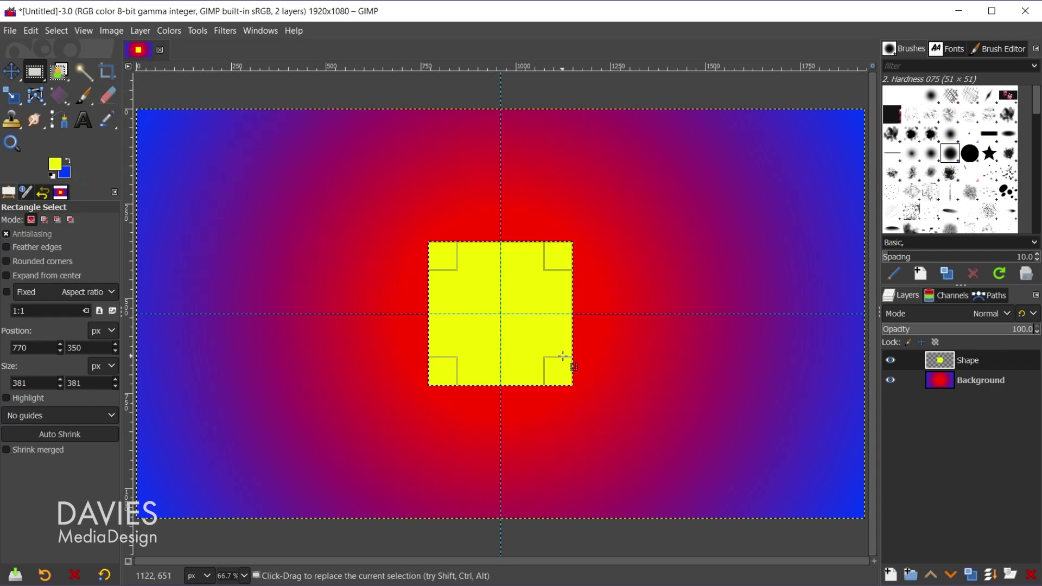
Deselect and crop the Shape layer to the yellow square's content.
{"action": "key", "text": "shift+ctrl+a"}
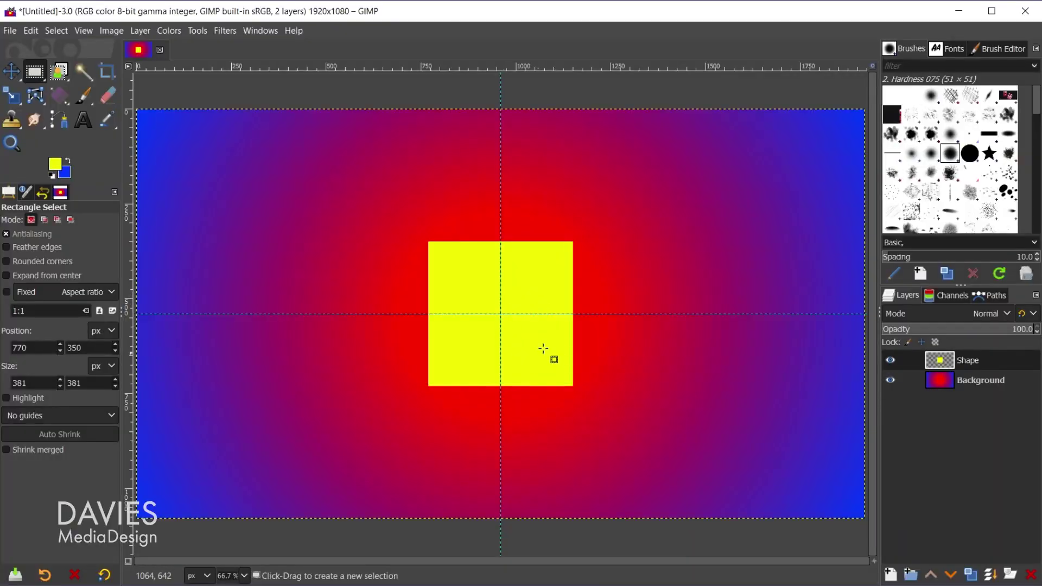
{"action": "left_click", "coordinate": [140, 31]}
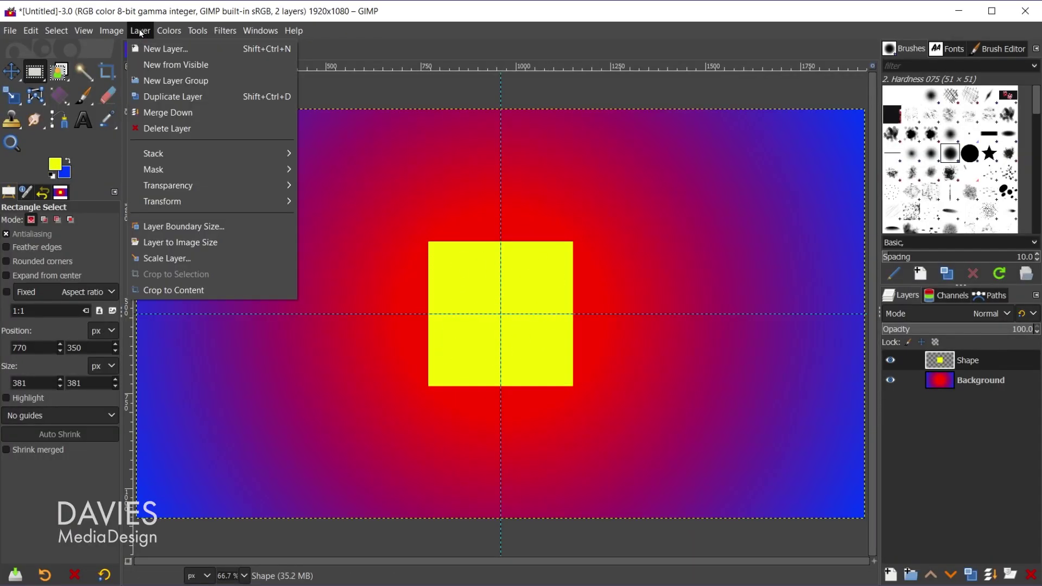
{"action": "left_click", "coordinate": [182, 289]}
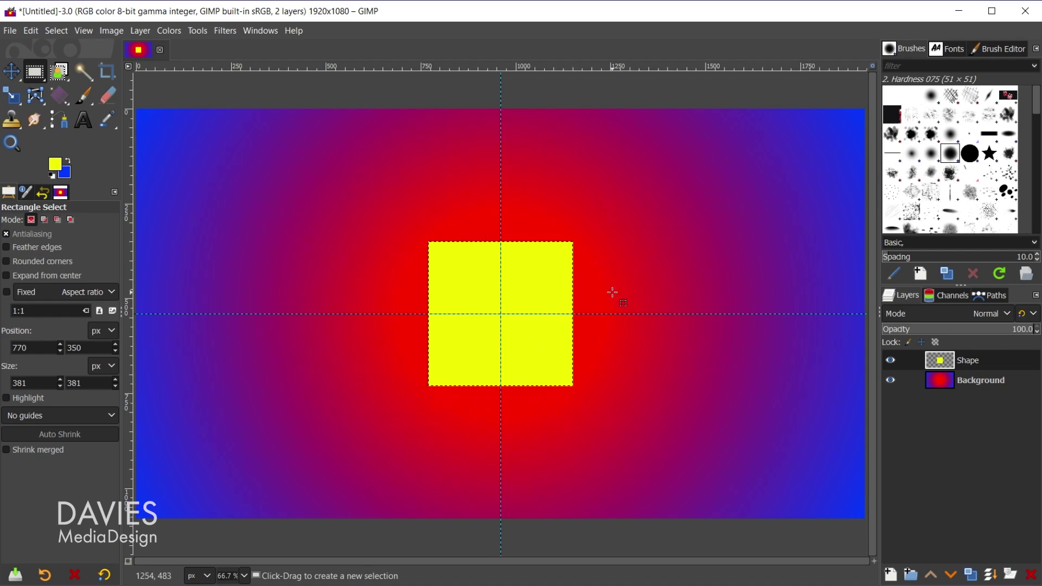
Run Filters > Map > Recursive Transform on the Shape layer with Preview enabled.
{"action": "left_click", "coordinate": [224, 31]}
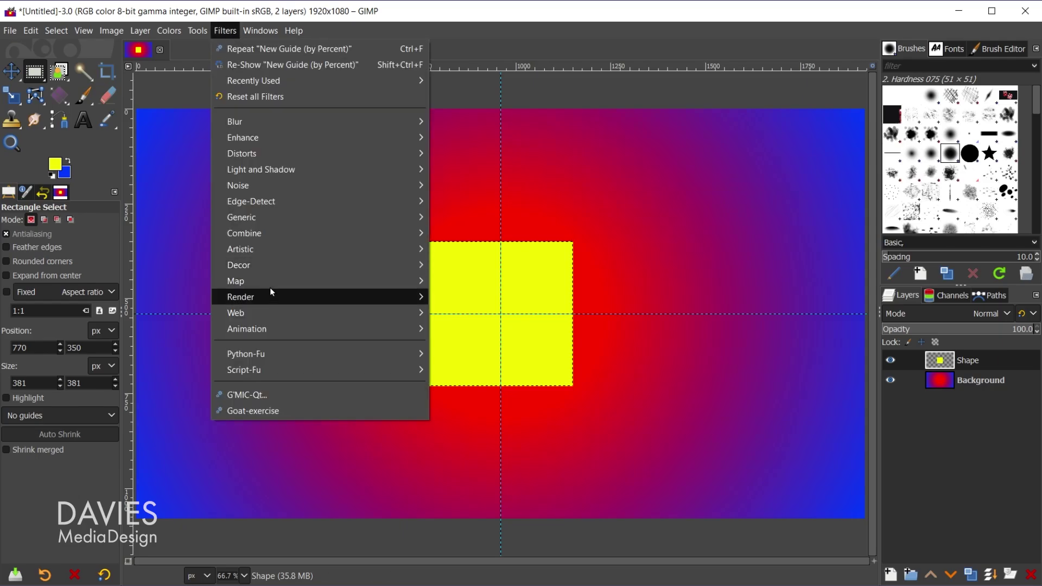
{"action": "mouse_move", "coordinate": [272, 287]}
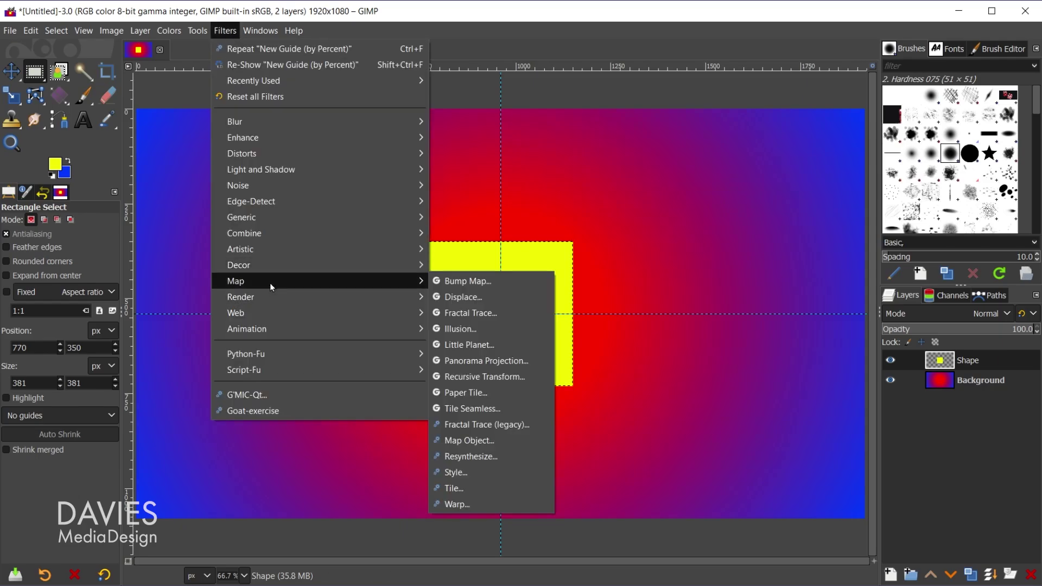
{"action": "left_click", "coordinate": [498, 377]}
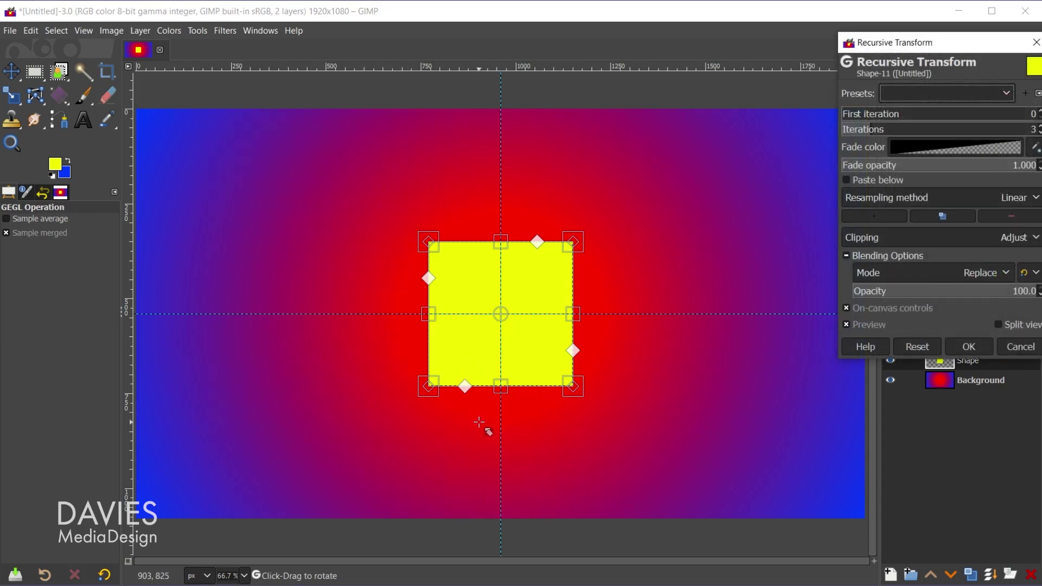
{"action": "mouse_move", "coordinate": [953, 45]}
{"action": "left_mouse_down"}
{"action": "mouse_move", "coordinate": [745, 42]}
{"action": "mouse_move", "coordinate": [772, 56]}
{"action": "mouse_move", "coordinate": [808, 51]}
{"action": "left_mouse_up"}
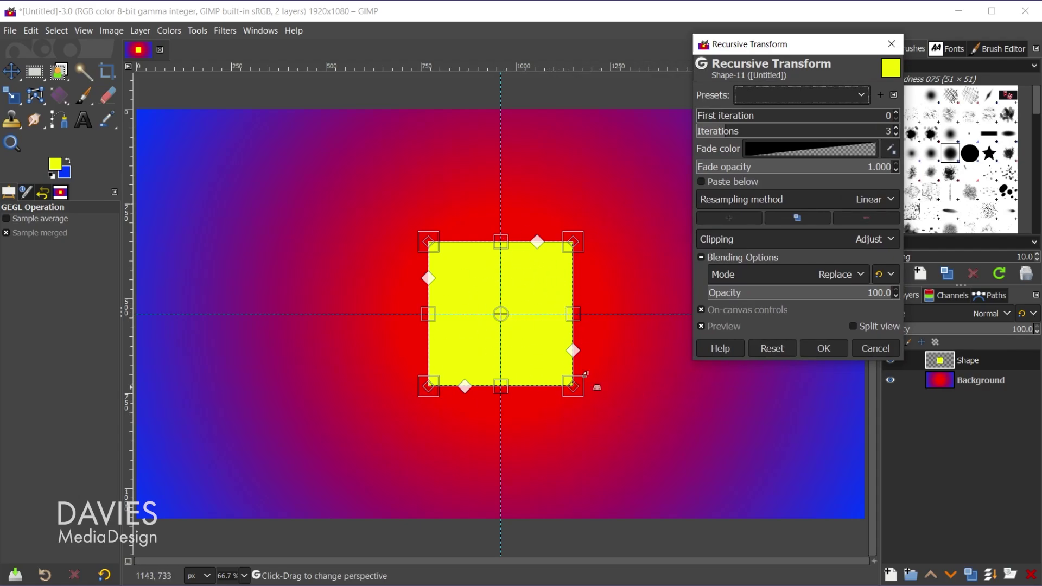
{"action": "left_click", "coordinate": [703, 326]}
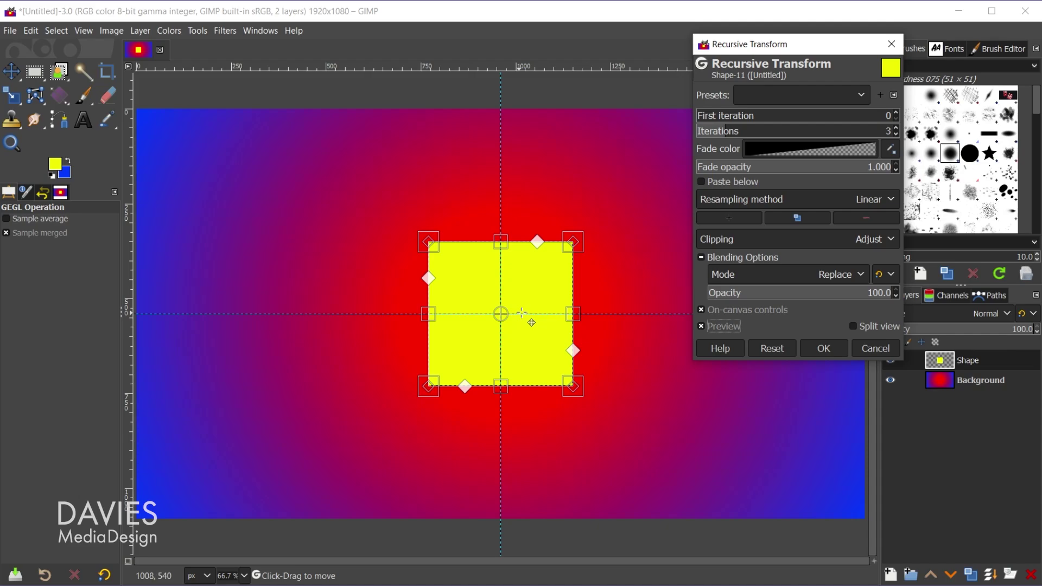
{"action": "left_click_drag", "start_coordinate": [522, 312], "coordinate": [612, 359]}
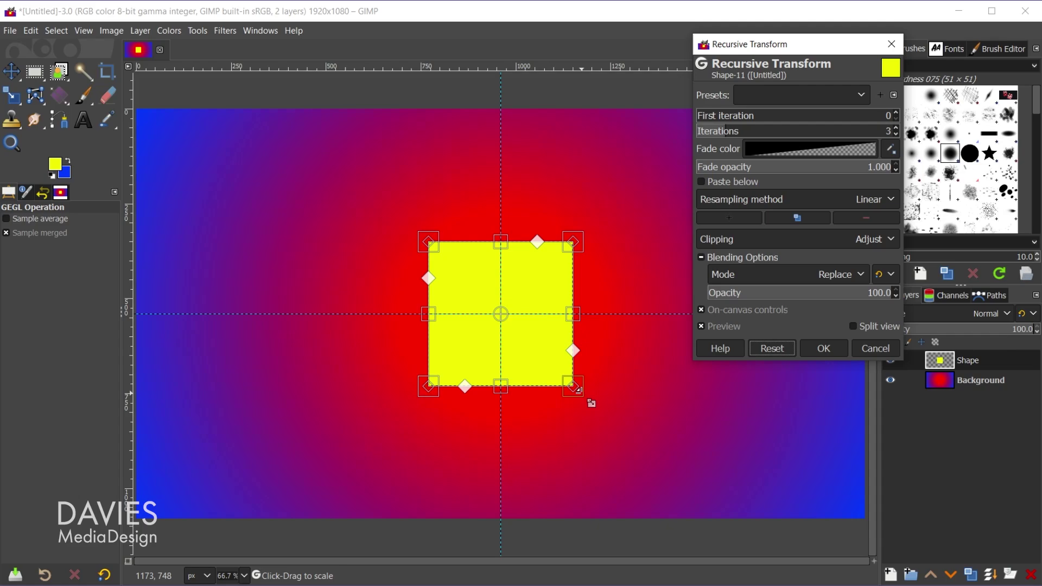
Drag the transform's bottom-right handle outward, resetting between tries, until the copies fill the canvas centre.
{"action": "left_click_drag", "start_coordinate": [579, 389], "coordinate": [652, 466]}
{"action": "left_click", "coordinate": [771, 348]}
{"action": "left_click_drag", "start_coordinate": [582, 394], "coordinate": [622, 456]}
{"action": "left_click", "coordinate": [772, 348]}
{"action": "left_click_drag", "start_coordinate": [586, 400], "coordinate": [631, 483]}
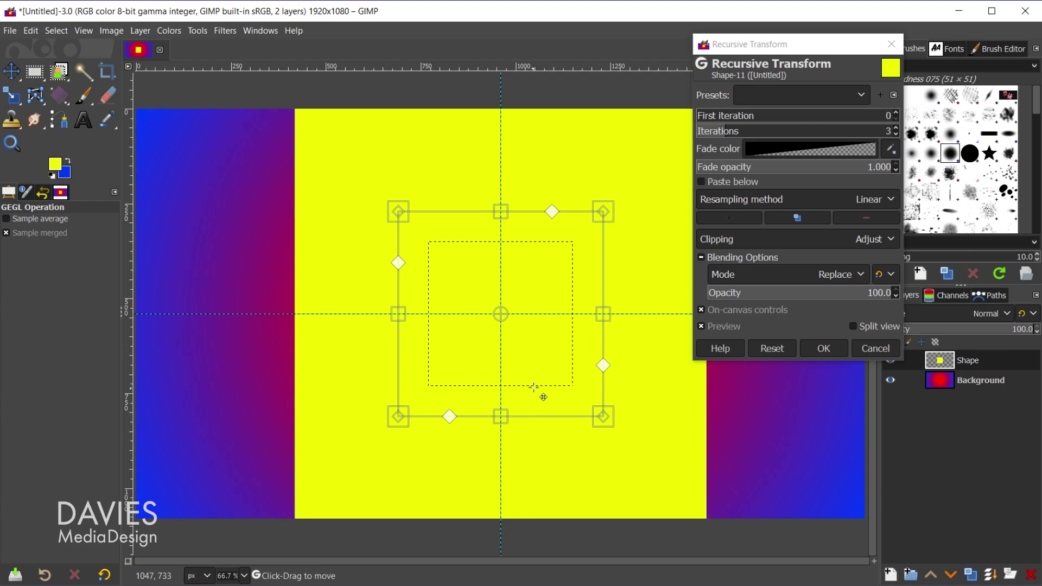
Enable Paste below and bring up the Fade color picker.
{"action": "left_click", "coordinate": [700, 182]}
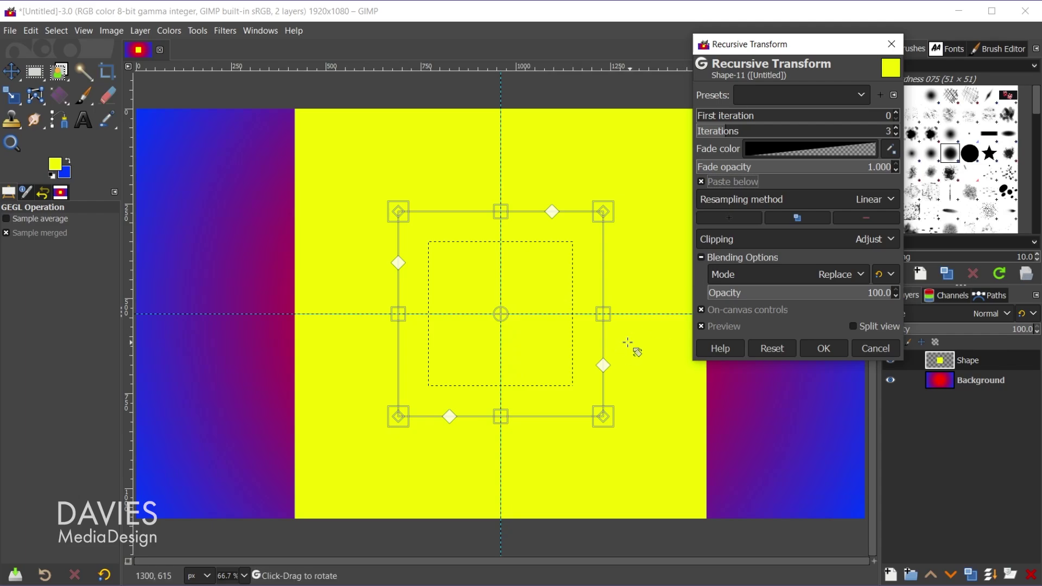
{"action": "left_click", "coordinate": [787, 155]}
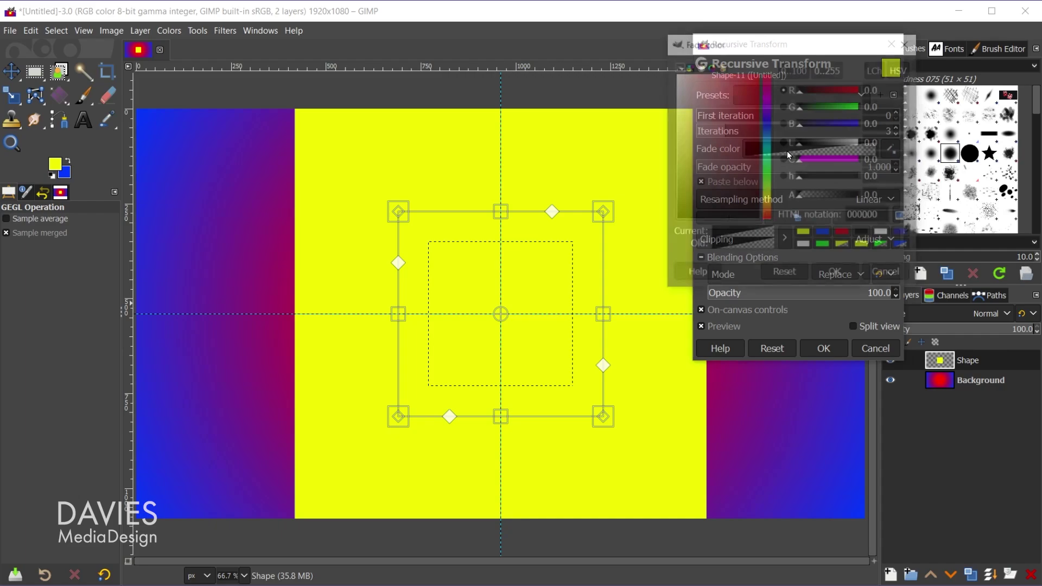
Set the fade colour to red ff0000 with alpha lowered to about 40.
{"action": "left_click", "coordinate": [844, 235]}
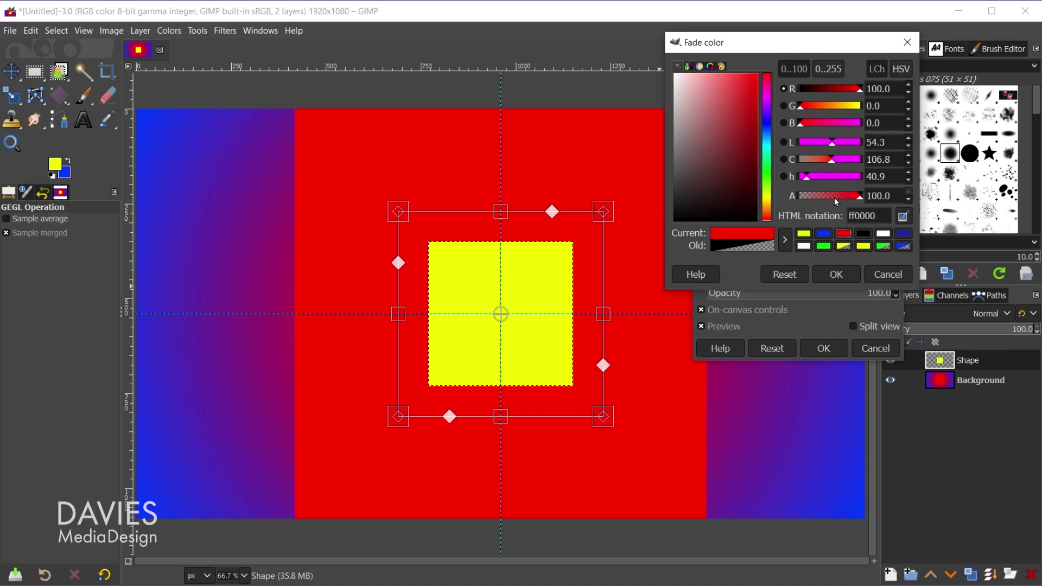
{"action": "left_click_drag", "start_coordinate": [853, 200], "coordinate": [825, 203]}
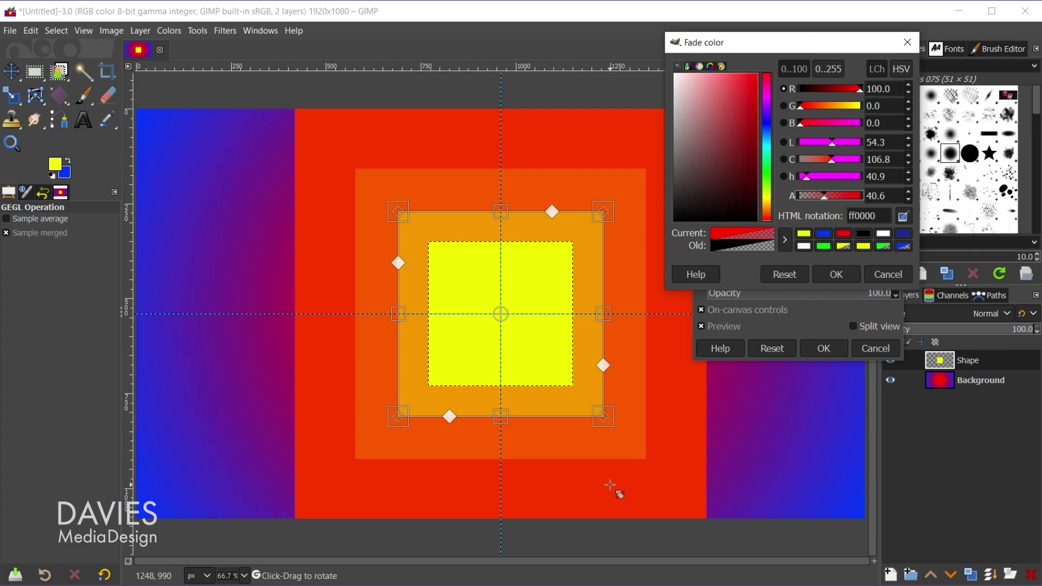
Accept the semi-transparent red fade colour and set Fade opacity to 0.648.
{"action": "left_click", "coordinate": [842, 275]}
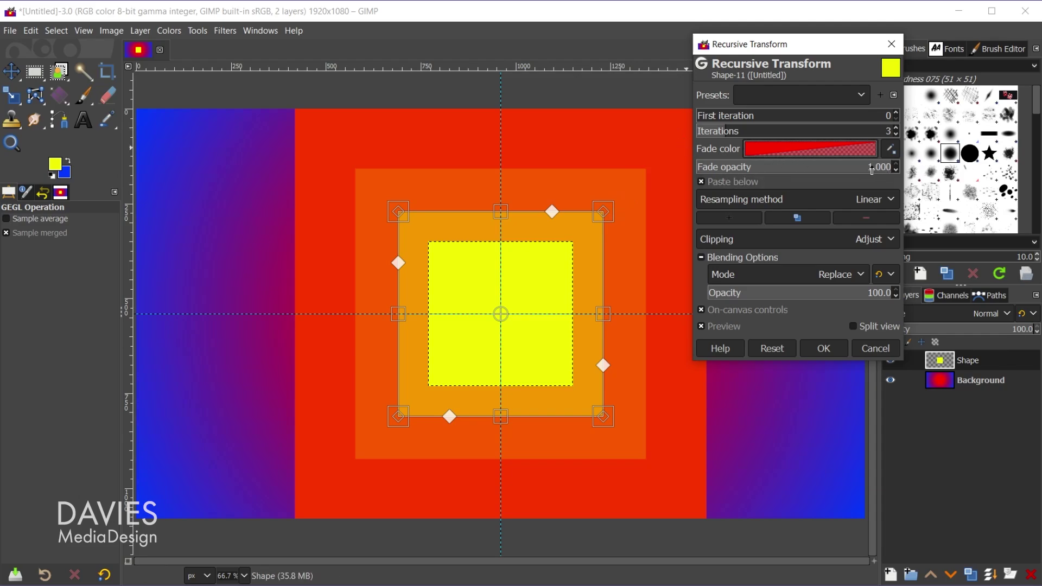
{"action": "left_click_drag", "start_coordinate": [871, 170], "coordinate": [827, 167]}
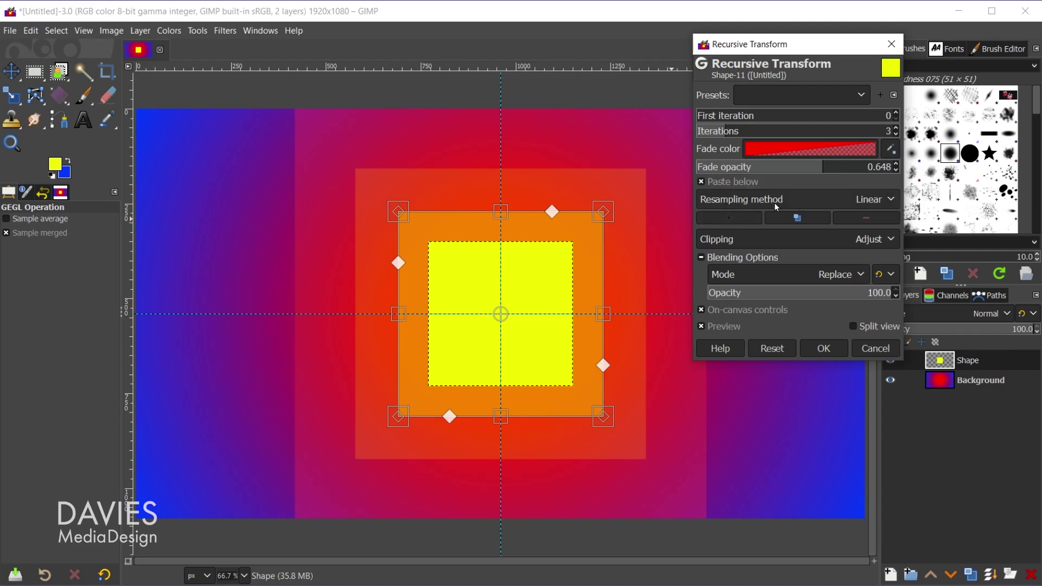
{"action": "left_click", "coordinate": [821, 199]}
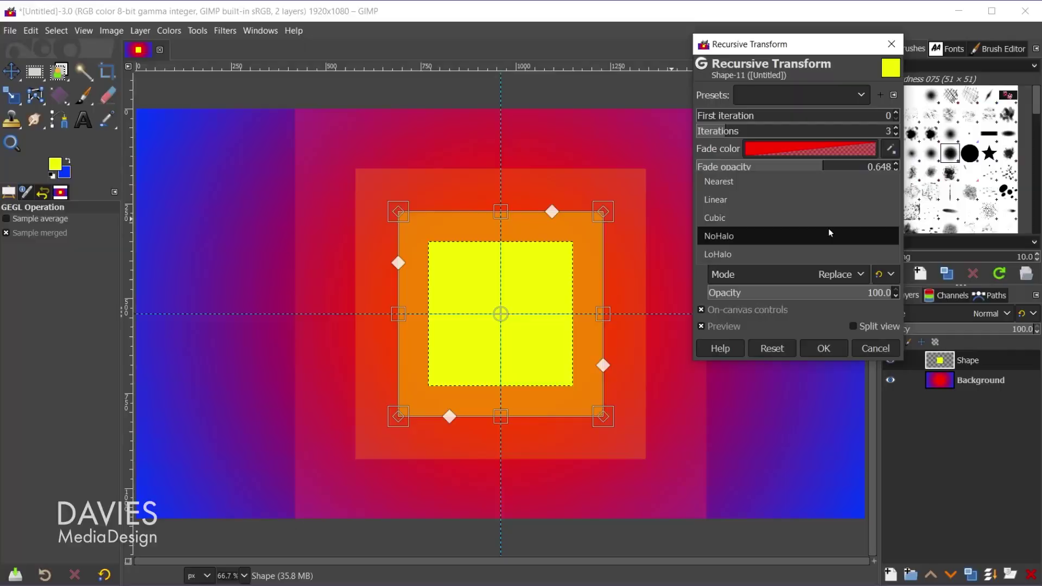
{"action": "left_click", "coordinate": [825, 203]}
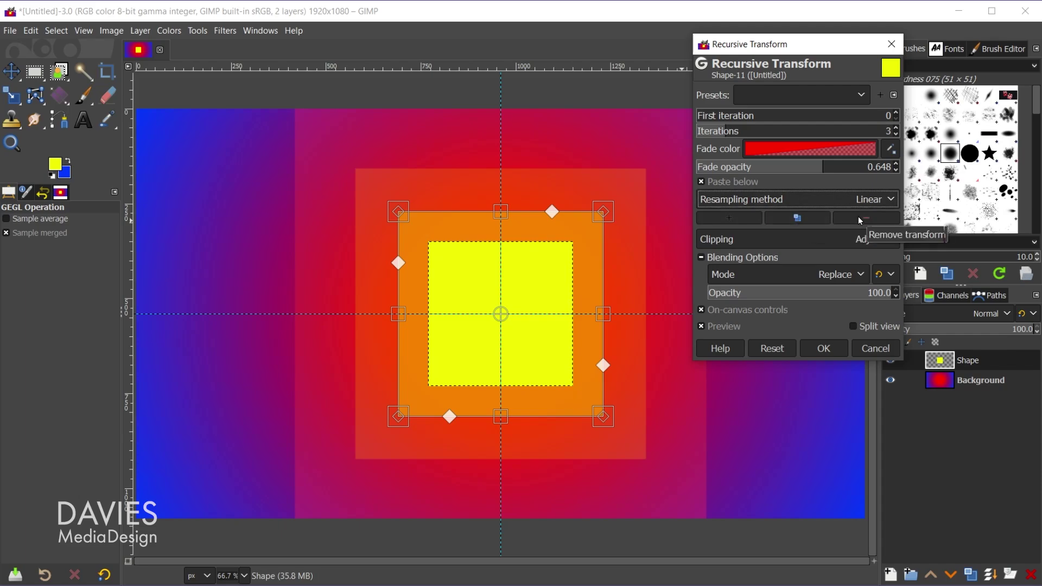
Add another transform and drag its frame rightward so faded yellow-square copies trail to the right.
{"action": "left_click", "coordinate": [730, 217]}
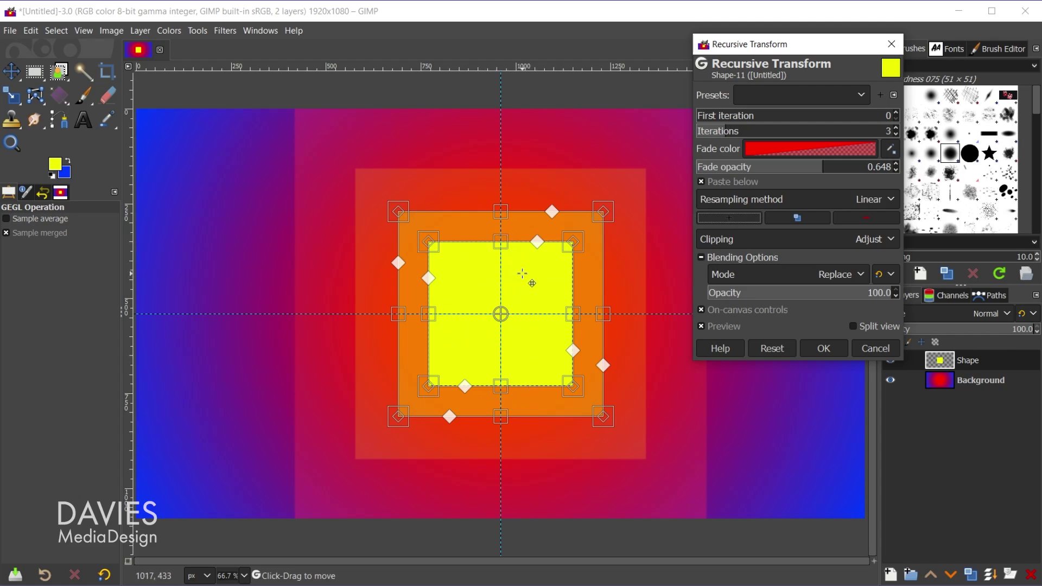
{"action": "left_click_drag", "start_coordinate": [539, 275], "coordinate": [414, 279]}
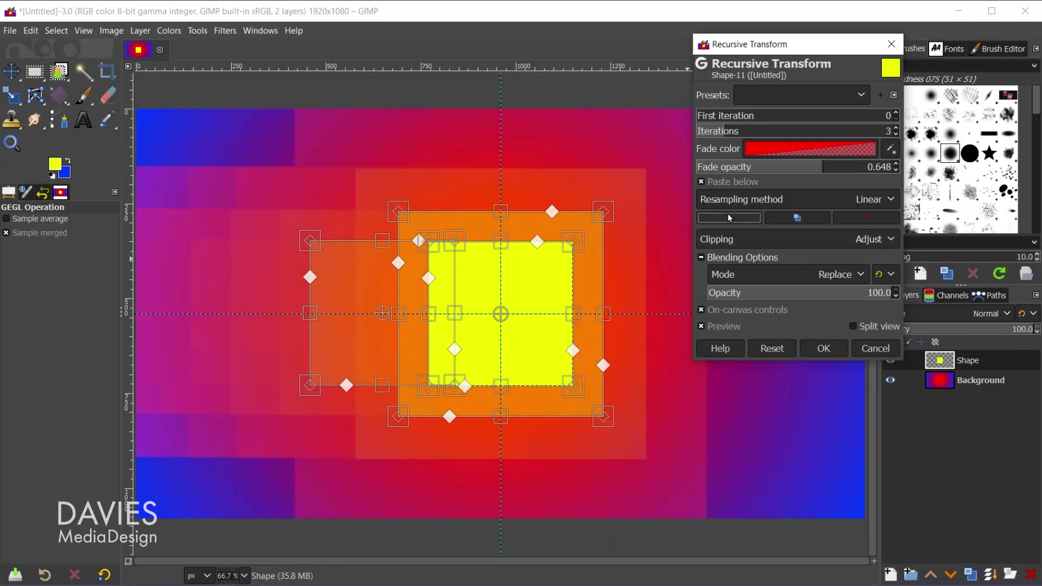
{"action": "left_click_drag", "start_coordinate": [525, 283], "coordinate": [647, 285]}
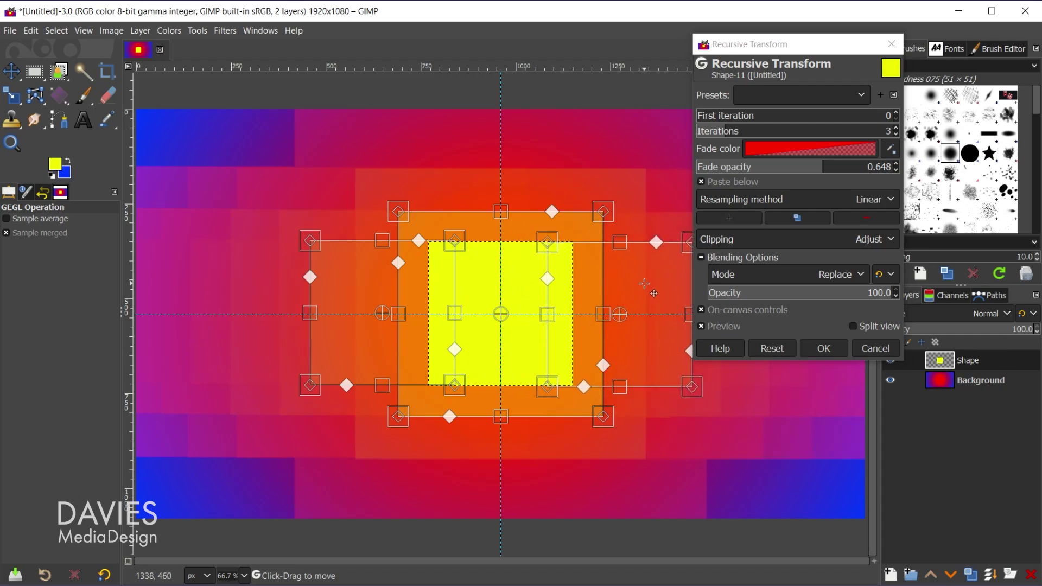
{"action": "left_click_drag", "start_coordinate": [750, 46], "coordinate": [760, 91]}
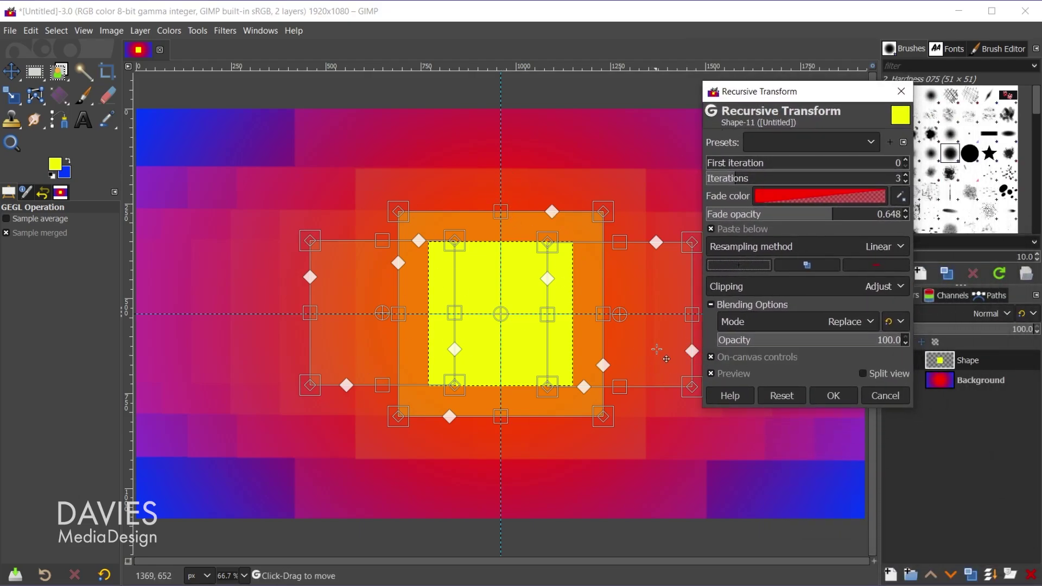
Remove the right- and left-offset transforms, then duplicate the remaining centred transform.
{"action": "left_click", "coordinate": [877, 266]}
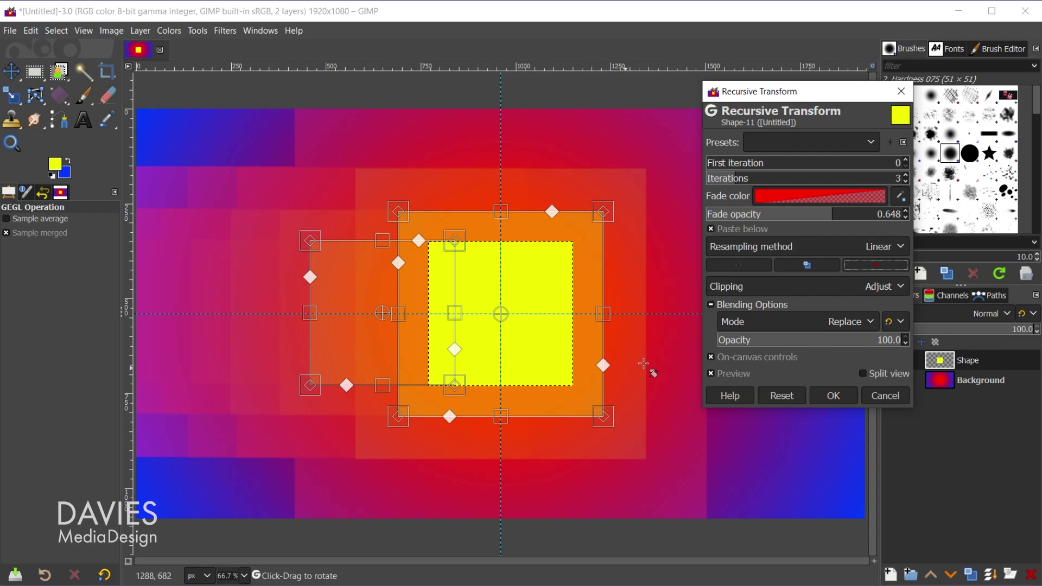
{"action": "left_click", "coordinate": [891, 266]}
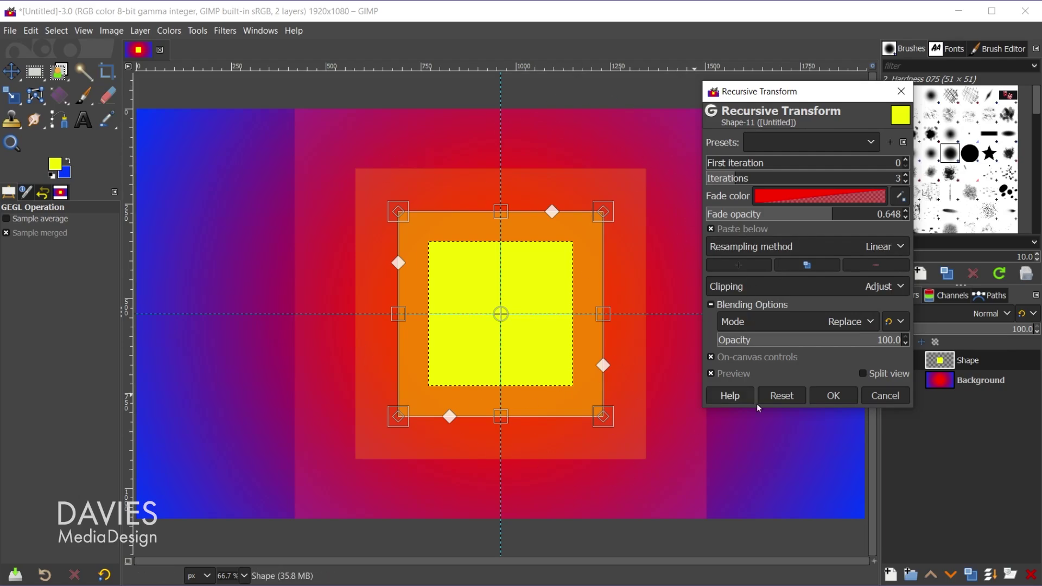
{"action": "left_click", "coordinate": [817, 268]}
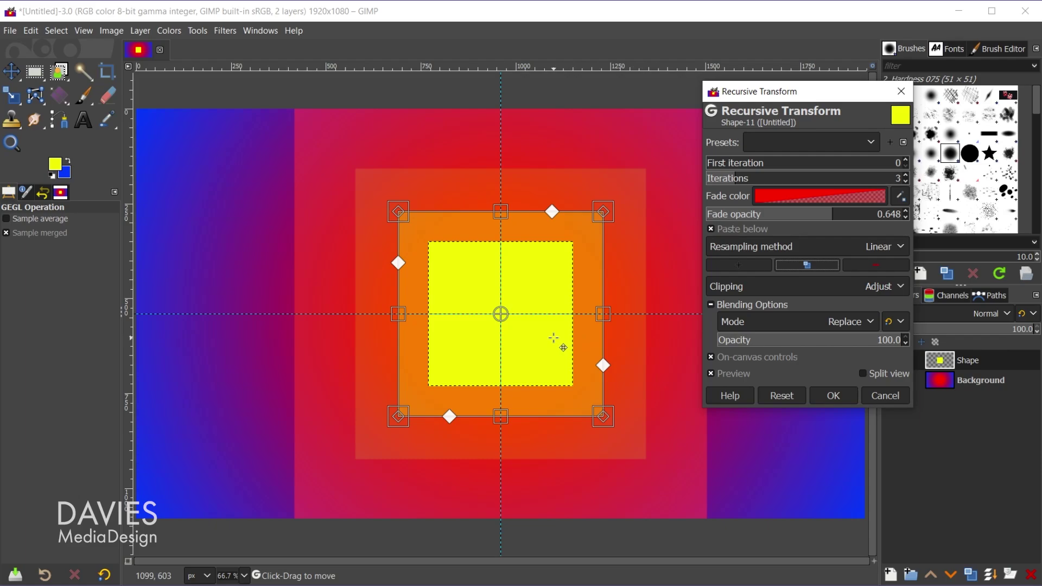
Move the duplicated transform frame left, shrink it from a corner, and rotate it clockwise.
{"action": "left_click_drag", "start_coordinate": [554, 338], "coordinate": [435, 337]}
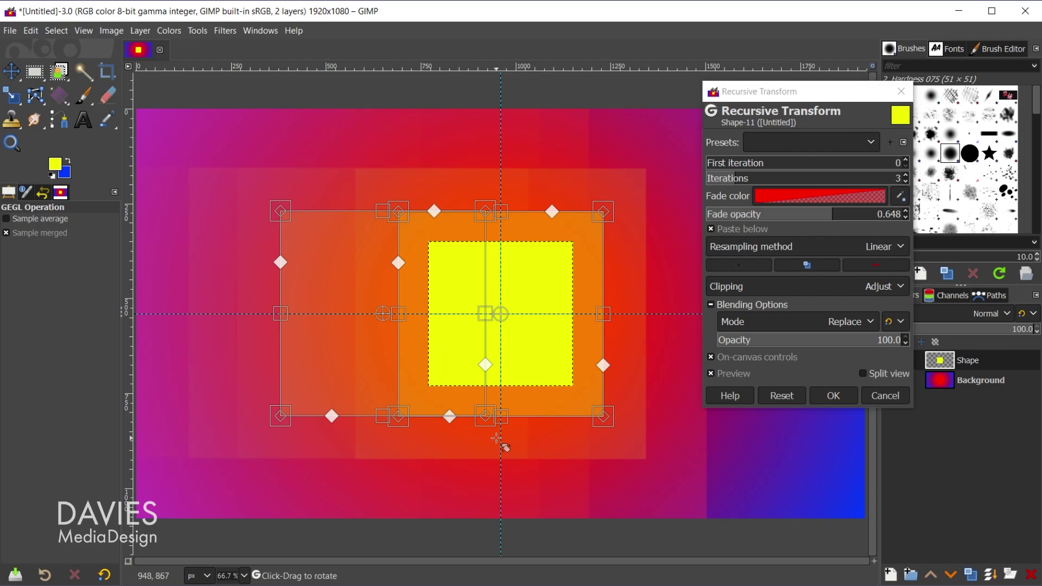
{"action": "left_click_drag", "start_coordinate": [490, 421], "coordinate": [396, 373]}
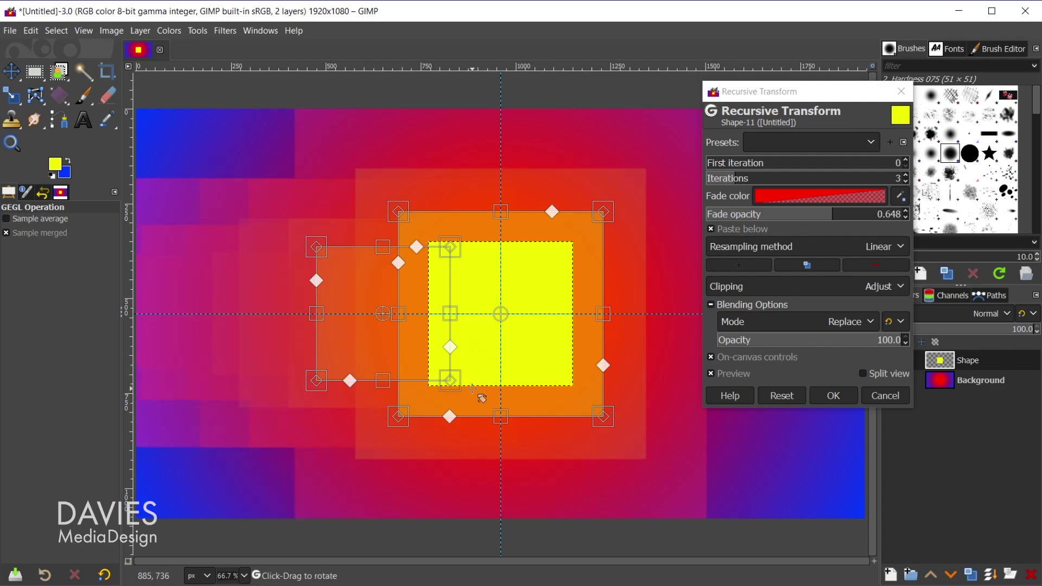
{"action": "left_click_drag", "start_coordinate": [482, 400], "coordinate": [437, 445]}
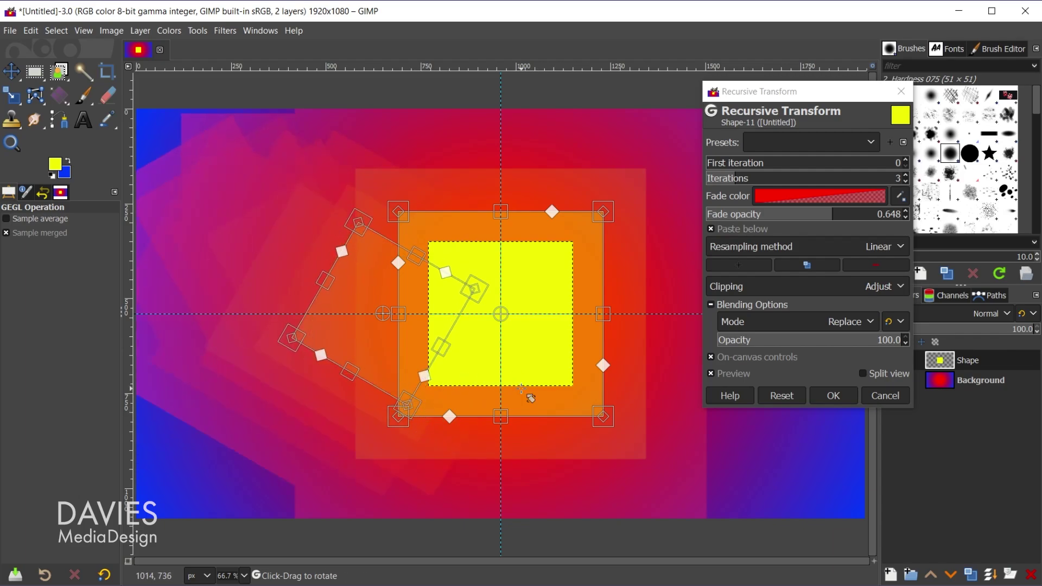
Delete the rotated transform so the tilted left copies vanish, leaving only centred orange and red squares.
{"action": "left_click", "coordinate": [877, 264]}
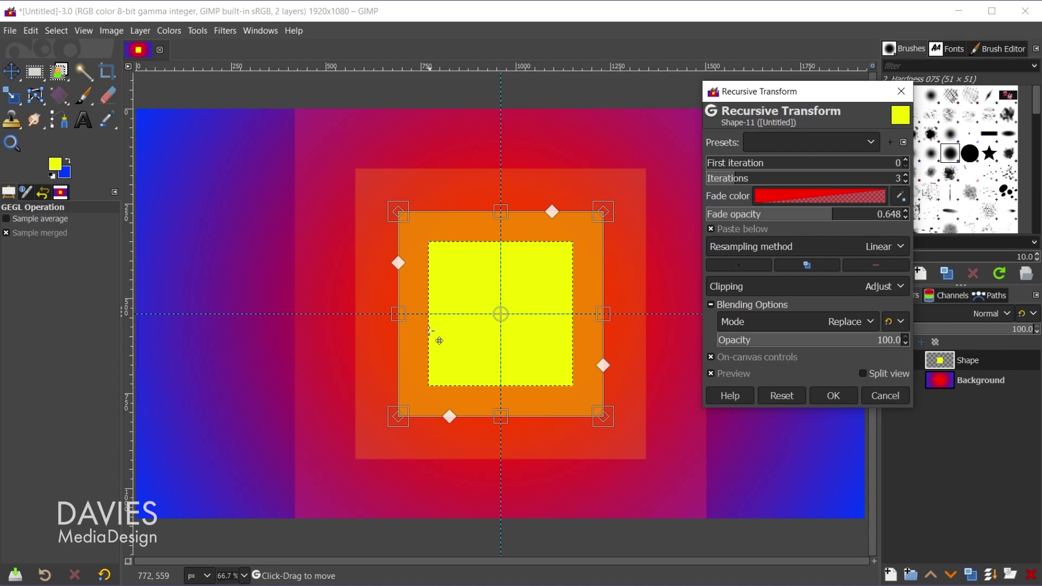
Set Clipping to Clip, shrink the frame inside the yellow square, uncheck Paste below, and shift it down-right.
{"action": "left_click", "coordinate": [812, 289]}
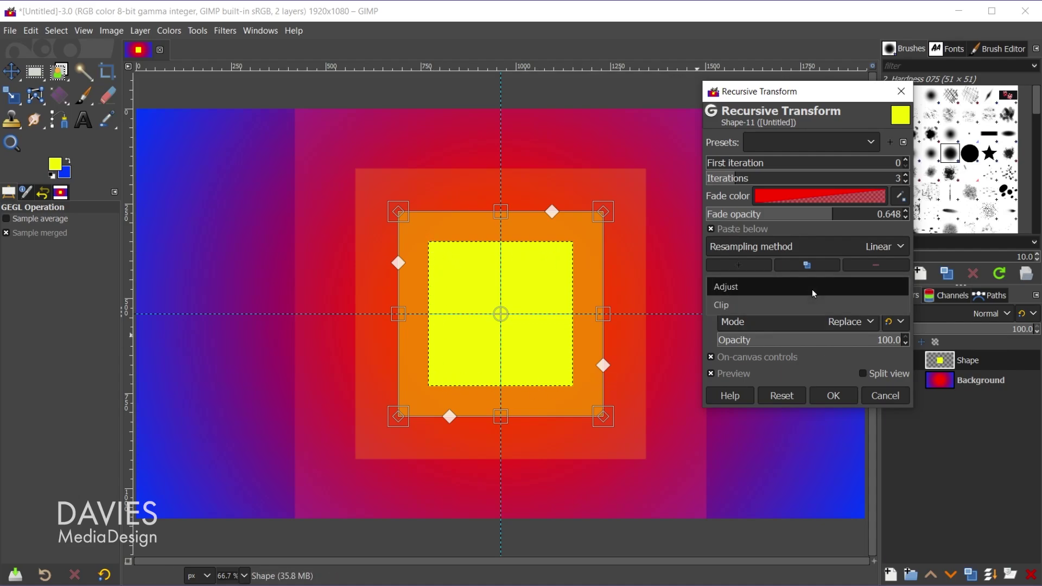
{"action": "left_click", "coordinate": [812, 305]}
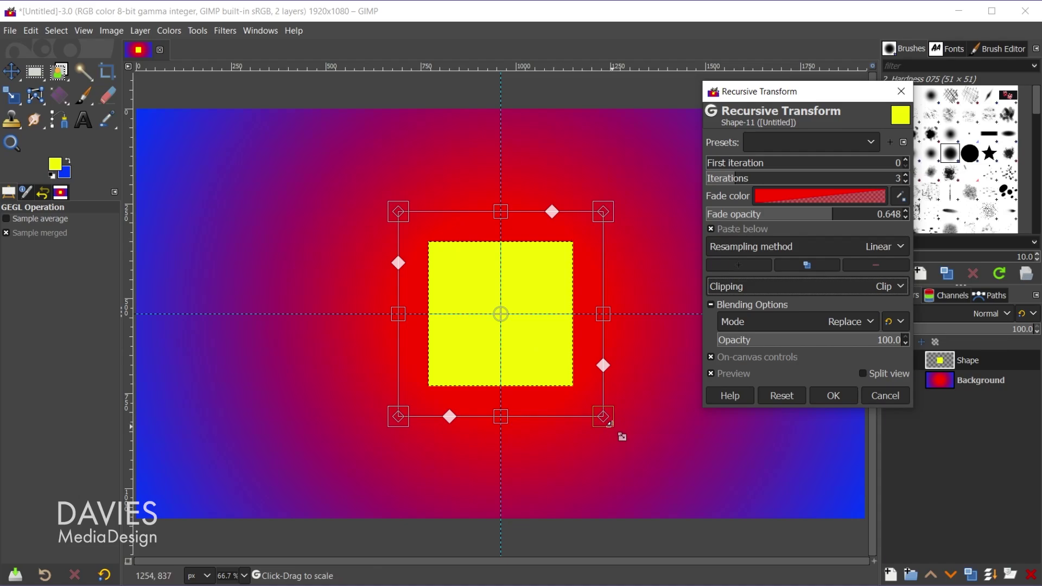
{"action": "left_click_drag", "start_coordinate": [609, 424], "coordinate": [502, 339]}
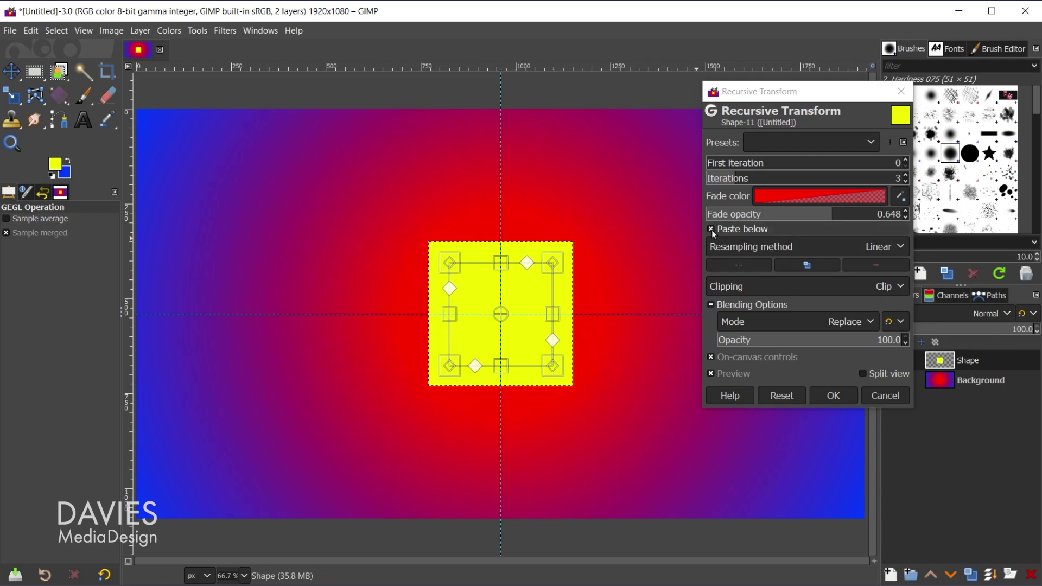
{"action": "left_click", "coordinate": [712, 230]}
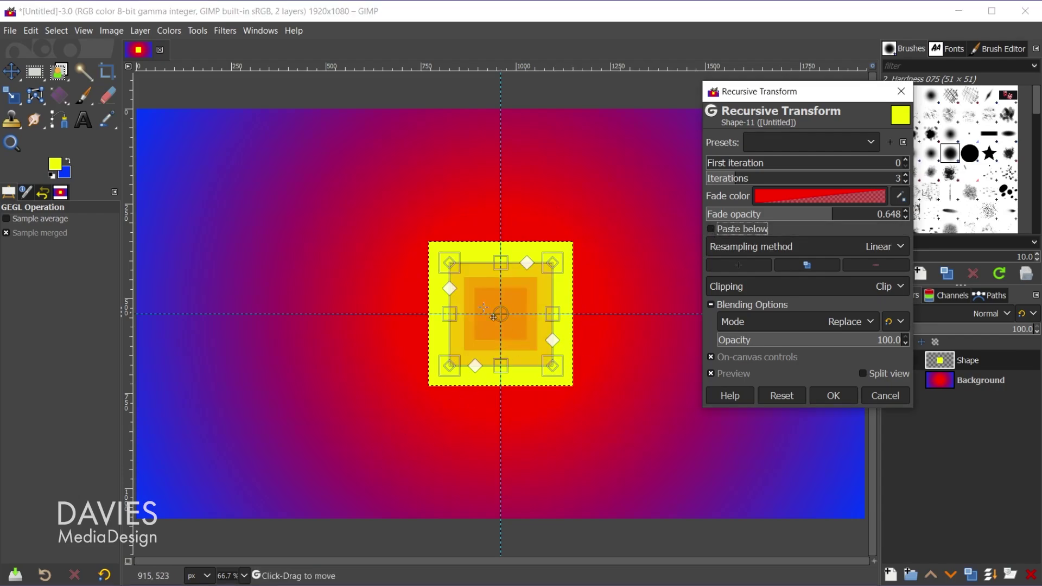
{"action": "left_click_drag", "start_coordinate": [510, 324], "coordinate": [548, 364]}
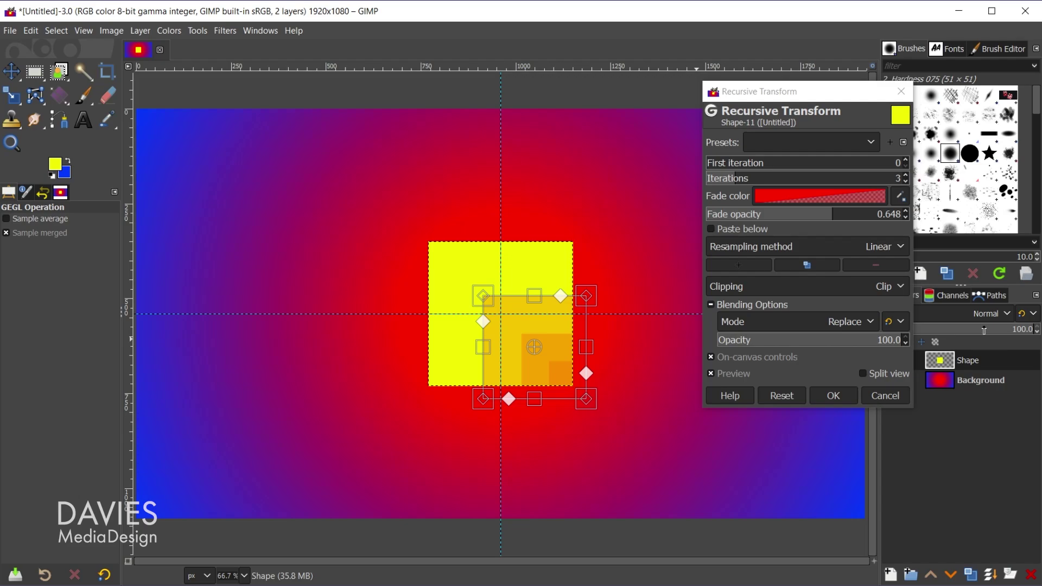
Turn off the On-canvas controls and the Preview checkbox to see the corner copies cleanly.
{"action": "left_click", "coordinate": [711, 358]}
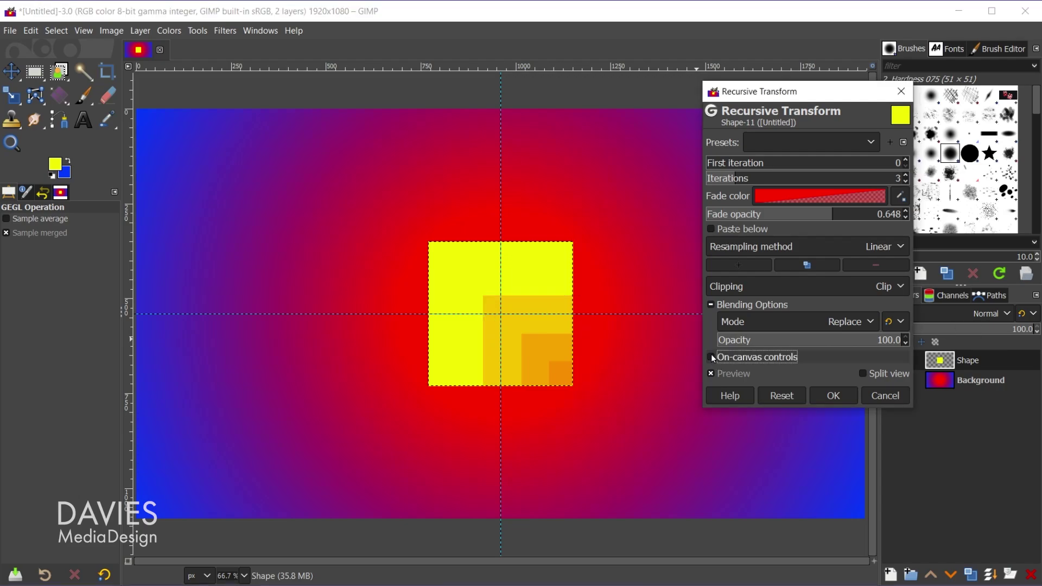
{"action": "left_click", "coordinate": [712, 358]}
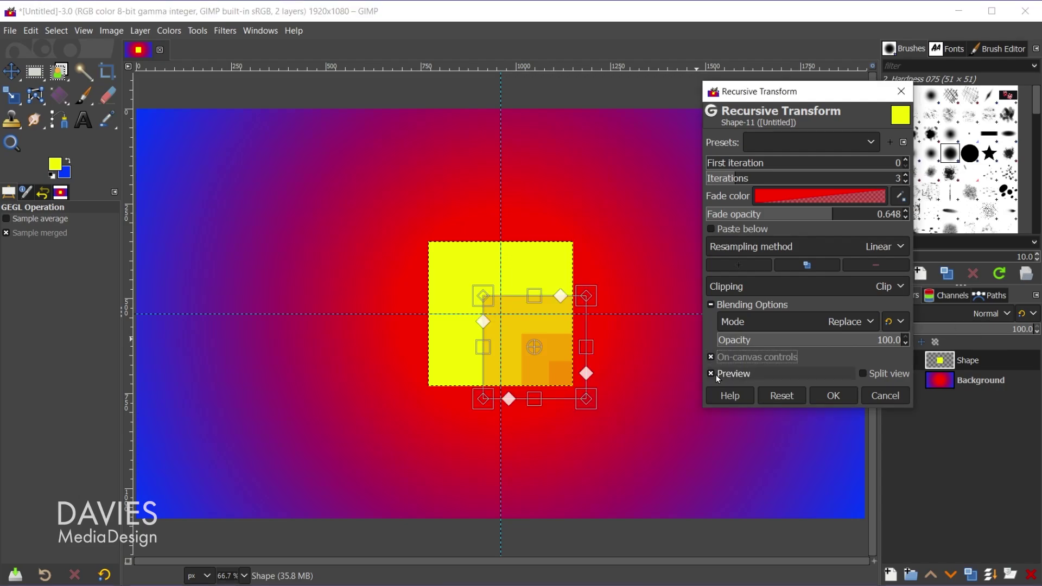
{"action": "left_click", "coordinate": [712, 357]}
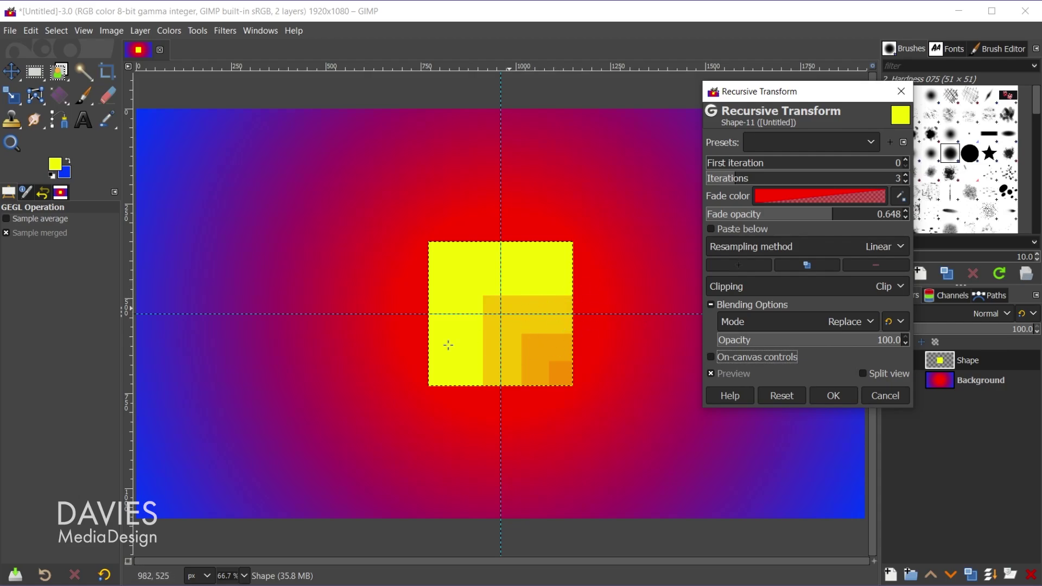
{"action": "left_click", "coordinate": [712, 374]}
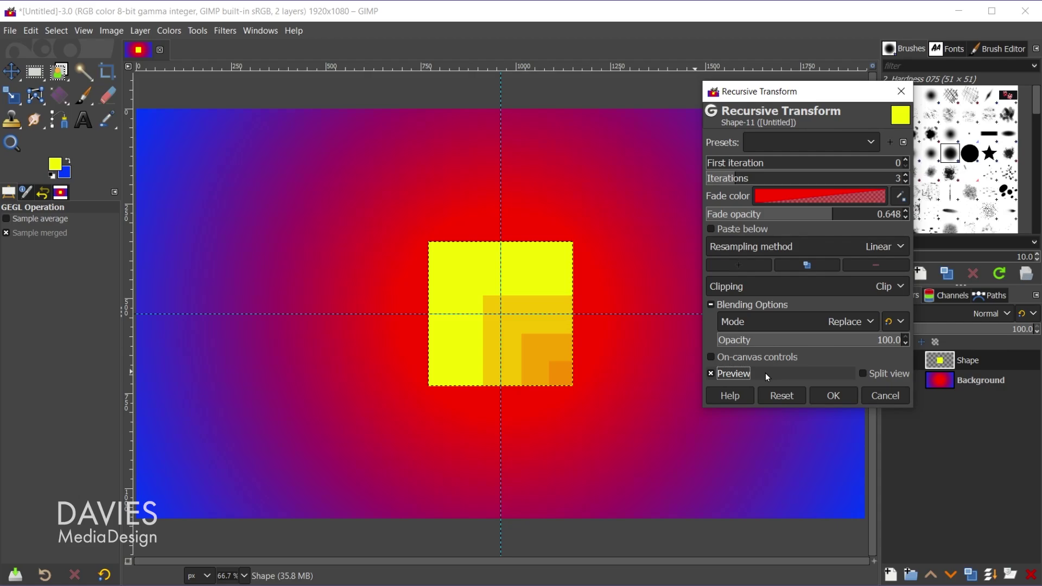
{"action": "left_click", "coordinate": [862, 374]}
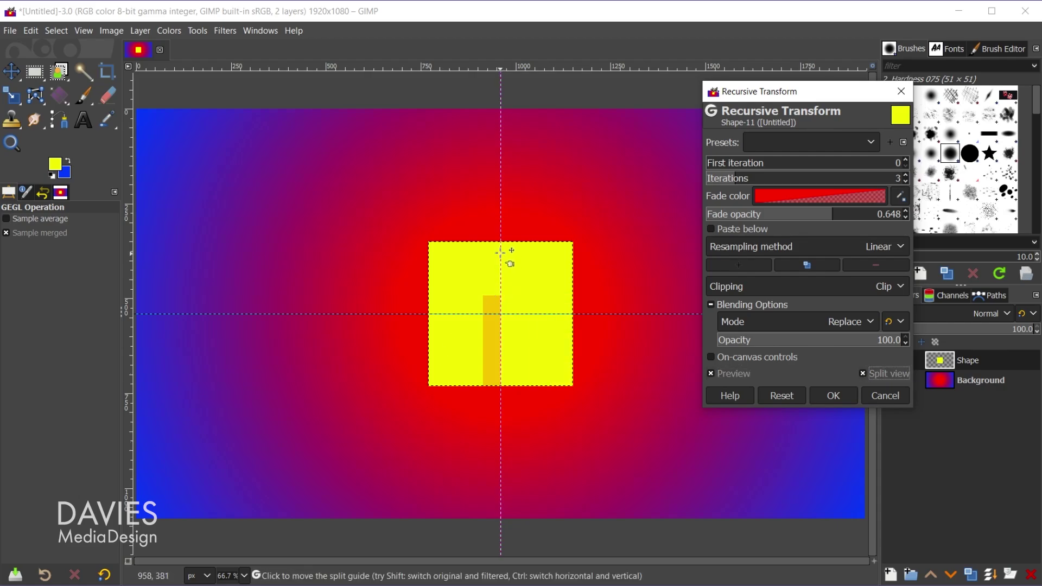
{"action": "left_click_drag", "start_coordinate": [502, 249], "coordinate": [526, 304]}
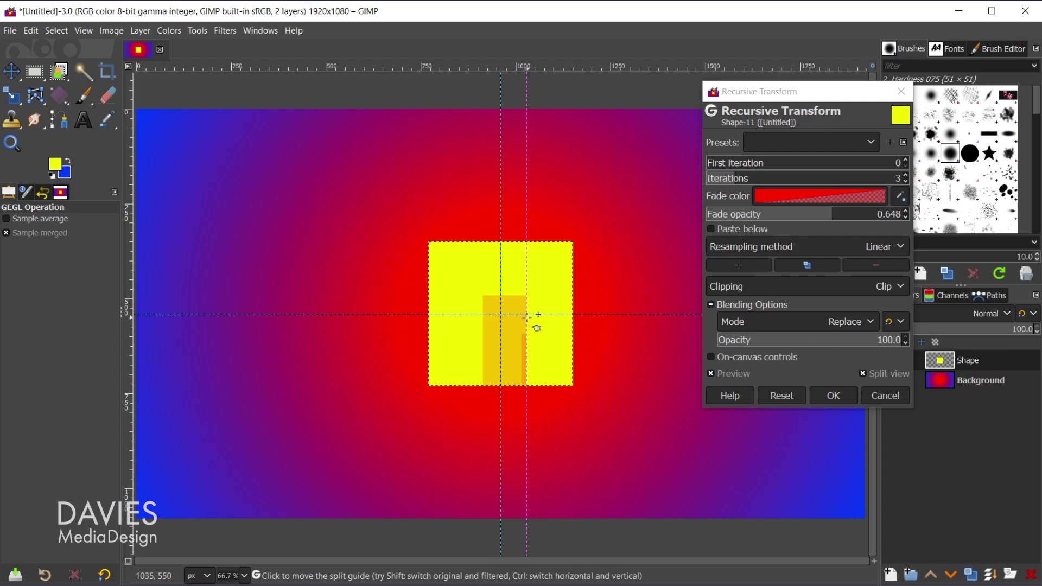
{"action": "left_click", "coordinate": [877, 375]}
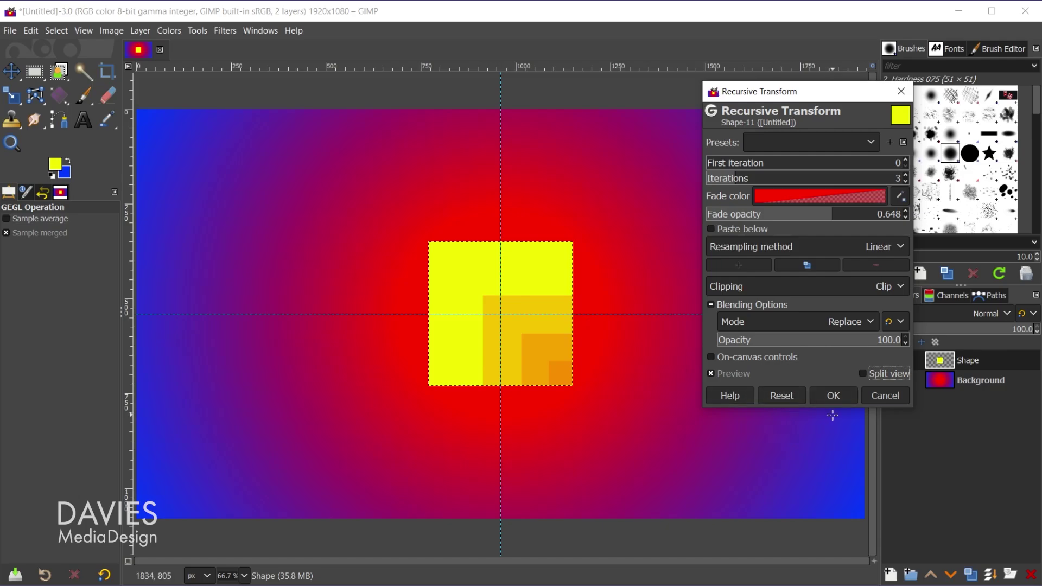
Confirm the Recursive Transform with OK, applying the corner-shrinking copies to the Shape layer.
{"action": "left_click", "coordinate": [834, 396]}
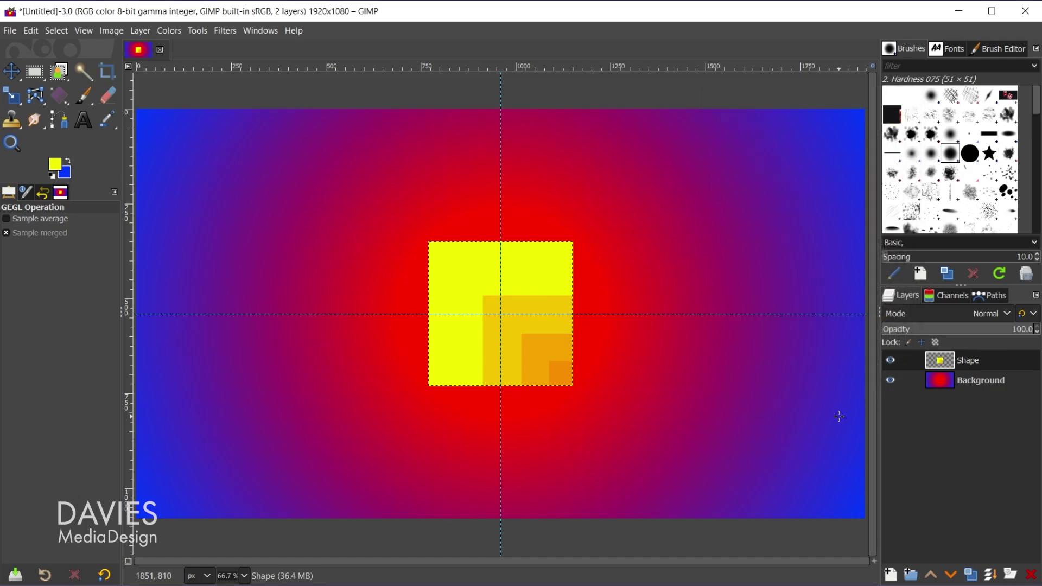